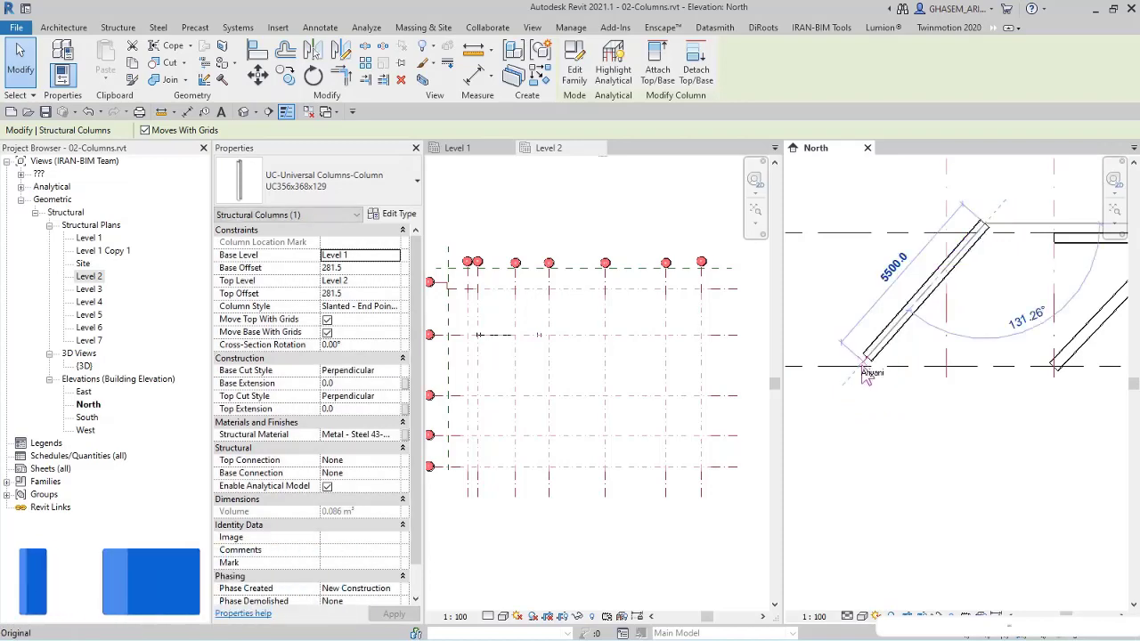
- Set the selected slanted column's style to Slanted - Angle Driven
{"action": "left_click", "coordinate": [399, 306]}
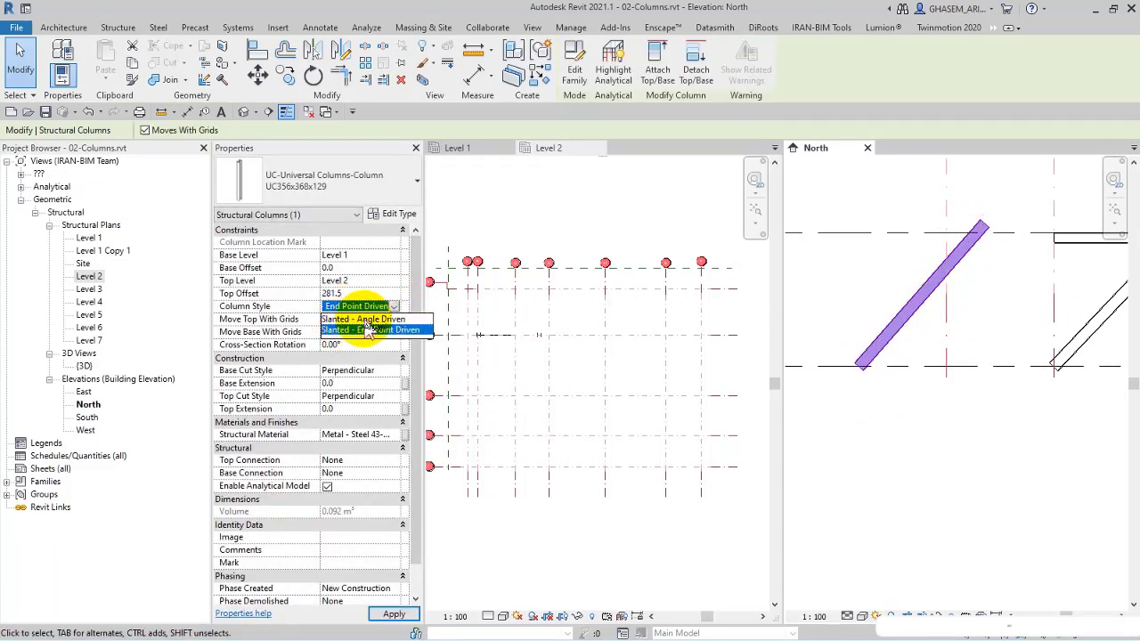
{"action": "left_click", "coordinate": [399, 319]}
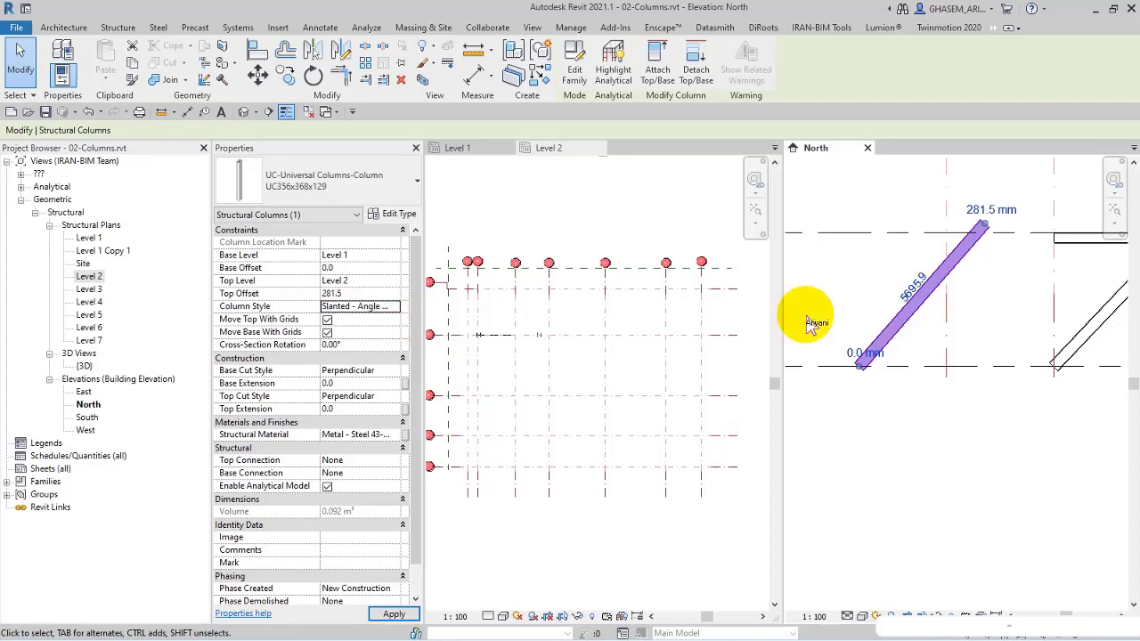
{"action": "left_click_drag", "start_coordinate": [961, 196], "coordinate": [935, 292]}
{"action": "left_click", "coordinate": [941, 300]}
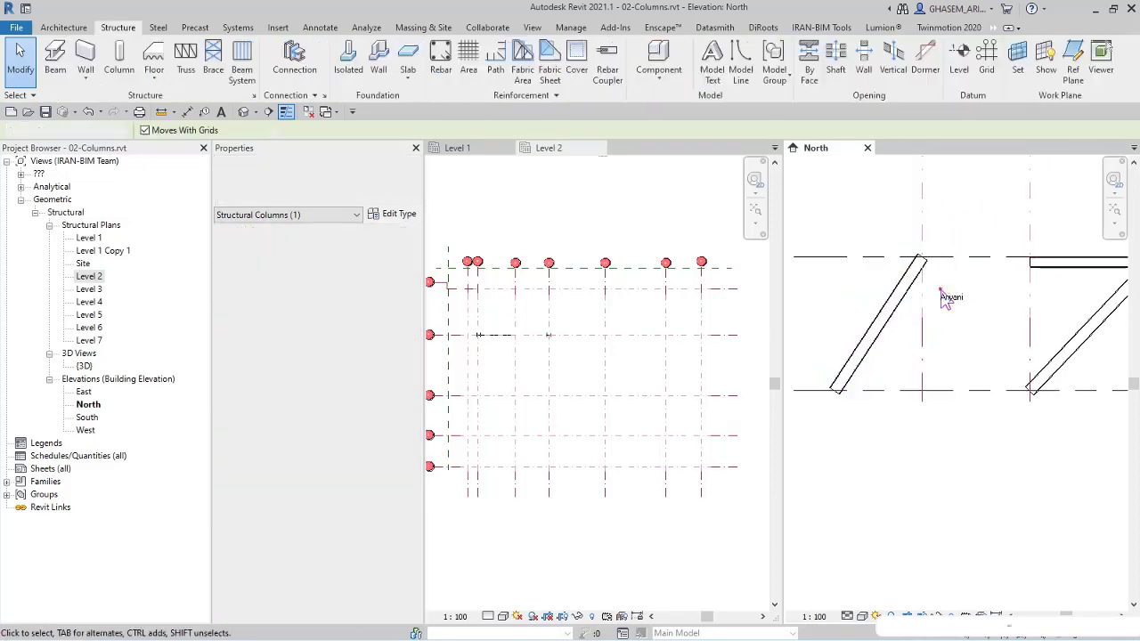
- Delete the existing slanted columns and the beam from the North elevation
{"action": "scroll", "coordinate": [881, 341], "scroll_direction": "down", "scroll_amount": 2}
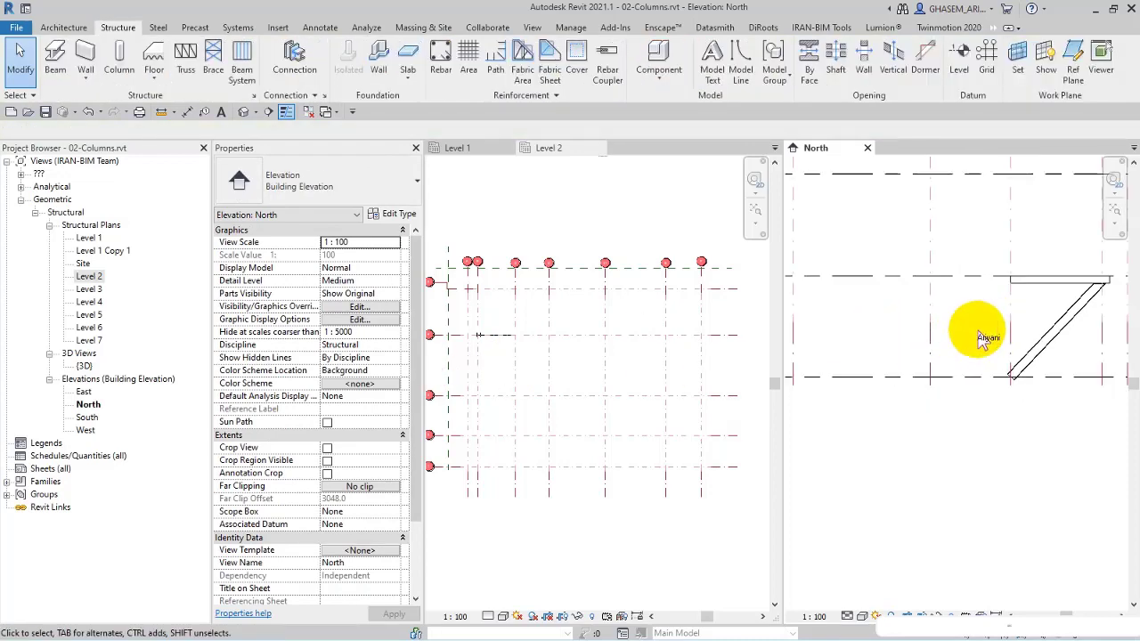
{"action": "left_click", "coordinate": [1044, 345]}
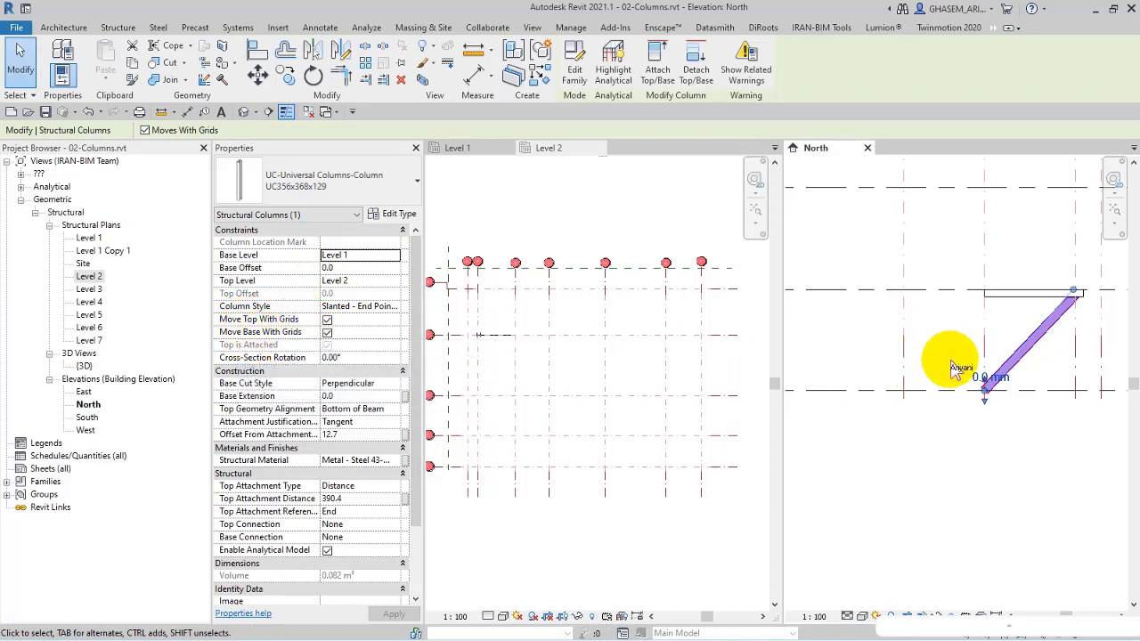
{"action": "left_click_drag", "start_coordinate": [930, 271], "coordinate": [1069, 412]}
{"action": "key", "text": "Delete"}
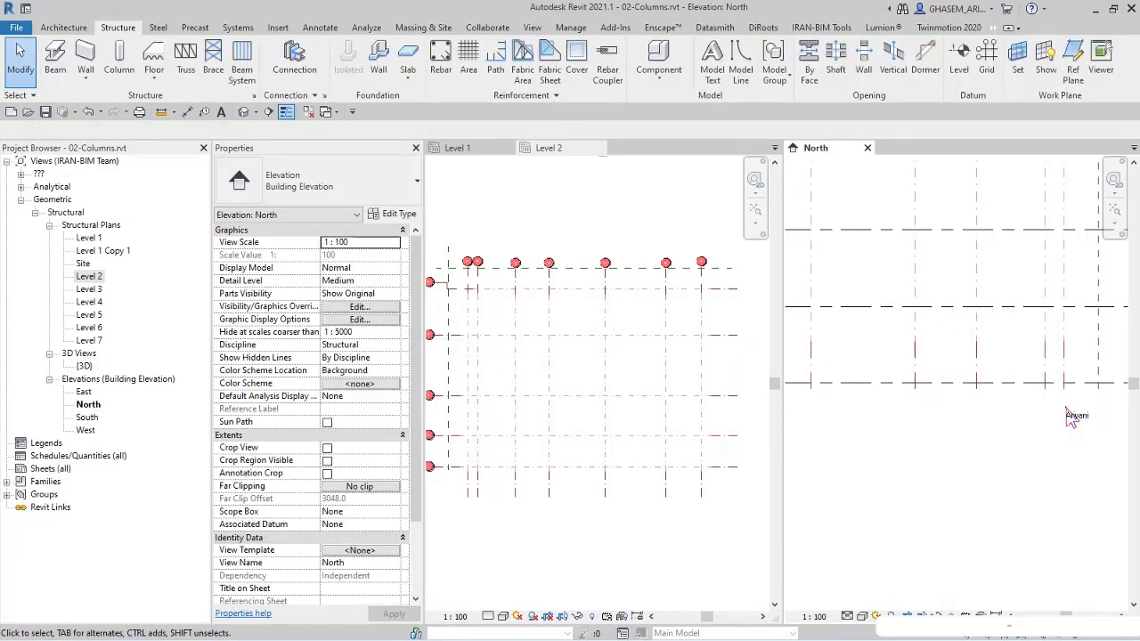
- Place a 450 x 600mm concrete slanted column from grid B at Level 1 to grid A at Level 2 in the North elevation
{"action": "scroll", "coordinate": [979, 407], "scroll_direction": "down", "scroll_amount": 2}
{"action": "middle_click_drag", "start_coordinate": [979, 407], "coordinate": [930, 405]}
{"action": "left_click", "coordinate": [89, 62]}
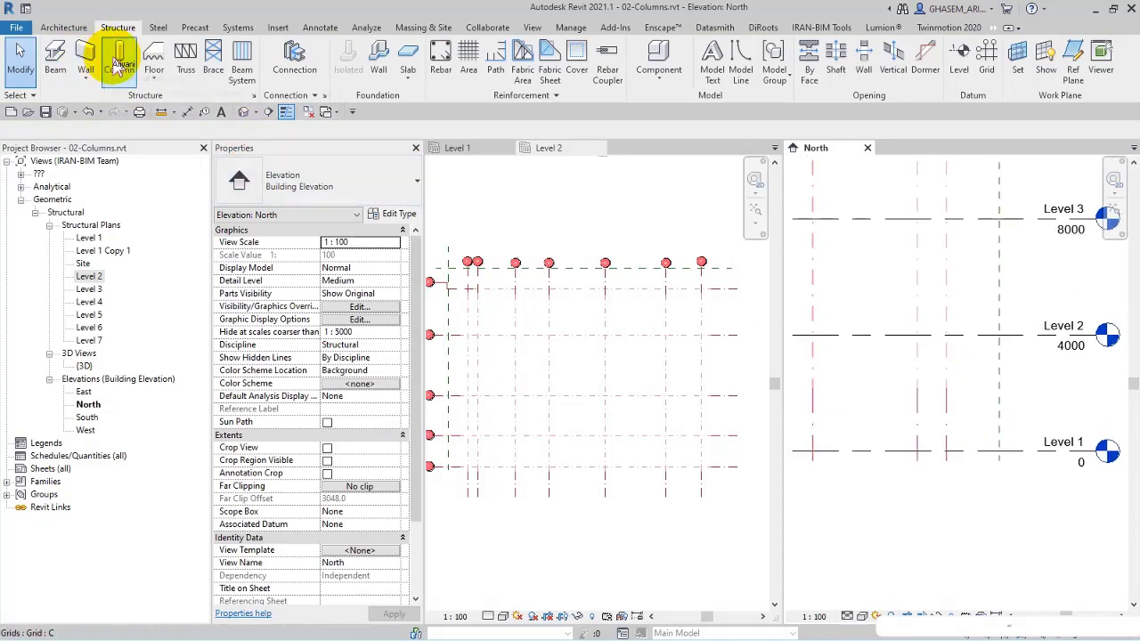
{"action": "left_click", "coordinate": [923, 454]}
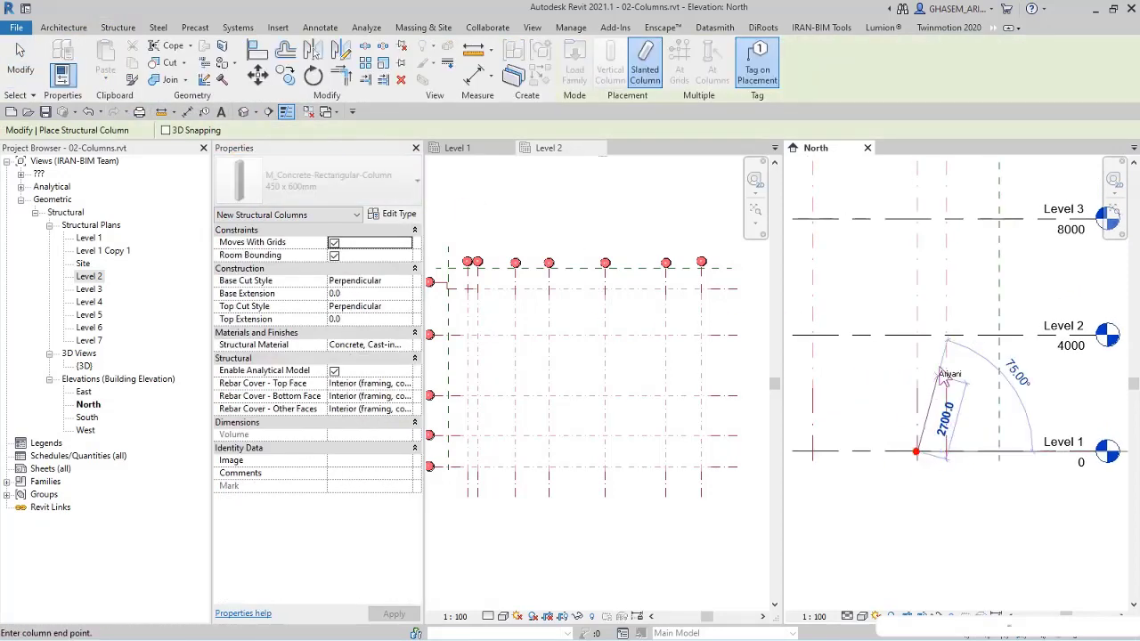
{"action": "left_click", "coordinate": [946, 337]}
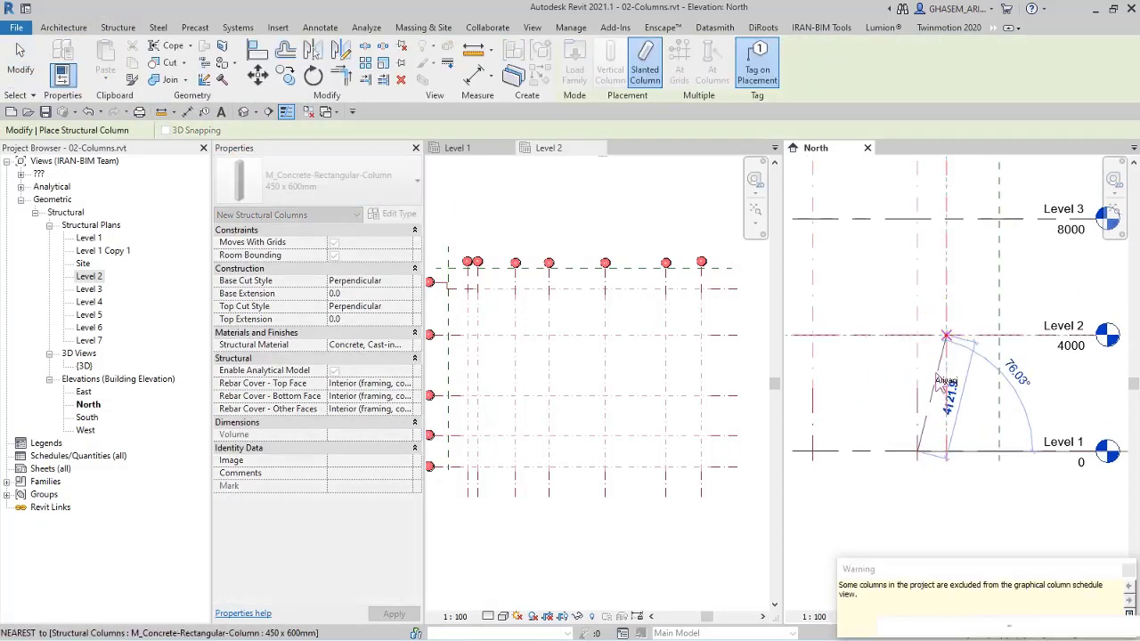
{"action": "left_click", "coordinate": [20, 53]}
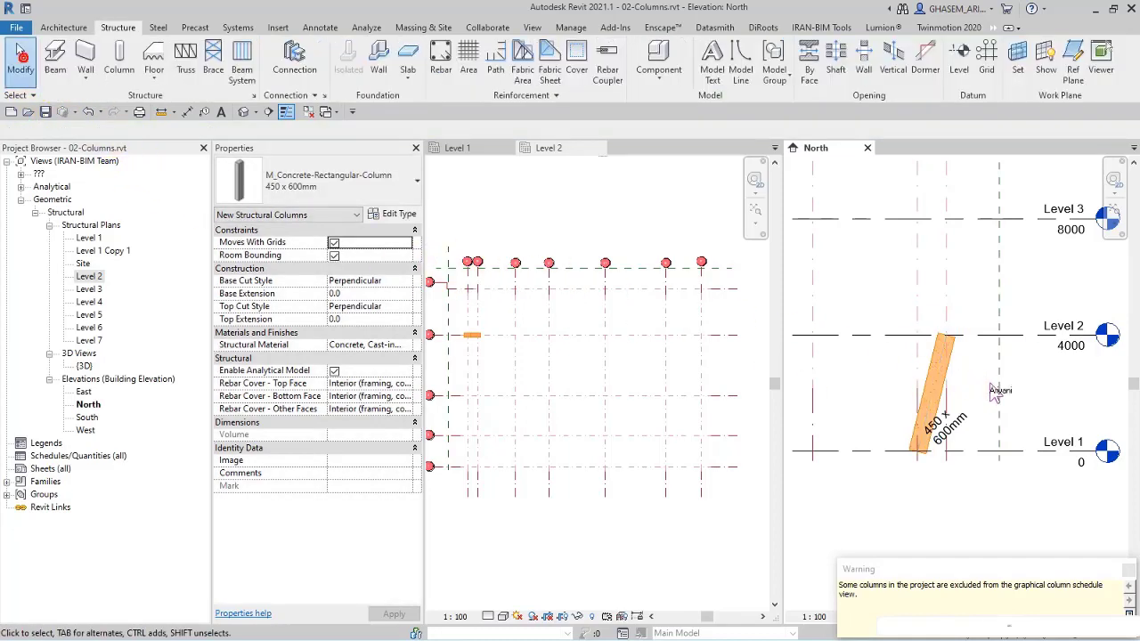
- Change the new slanted column's type to UC-Universal Columns-Column UC356x368x129
{"action": "left_click_drag", "start_coordinate": [449, 351], "coordinate": [589, 325]}
{"action": "left_click", "coordinate": [259, 179]}
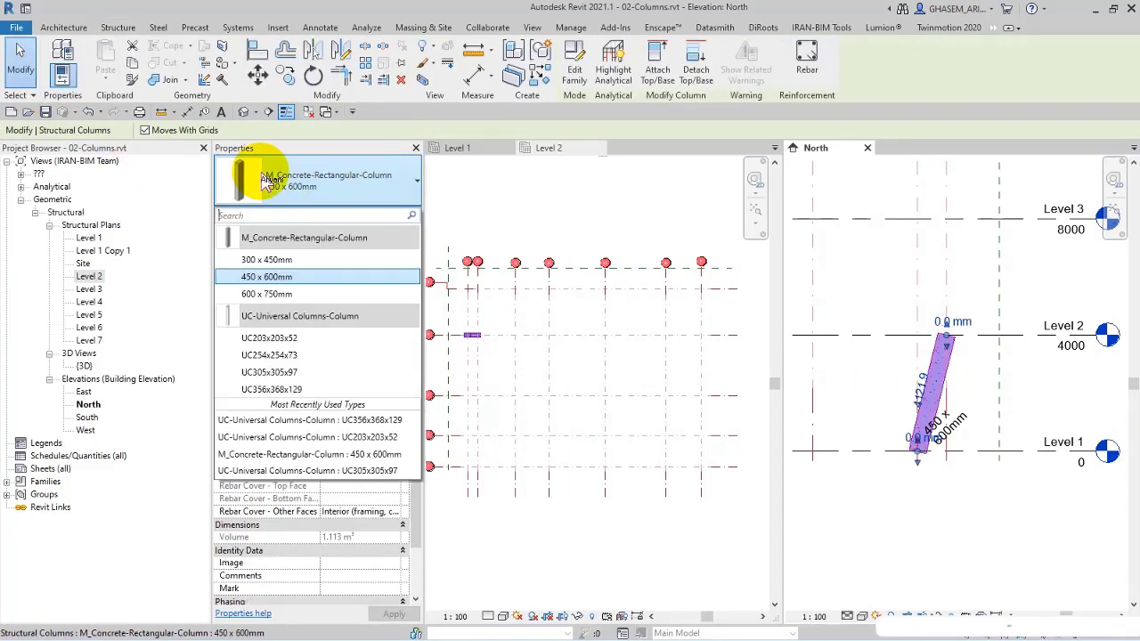
{"action": "left_click", "coordinate": [943, 505]}
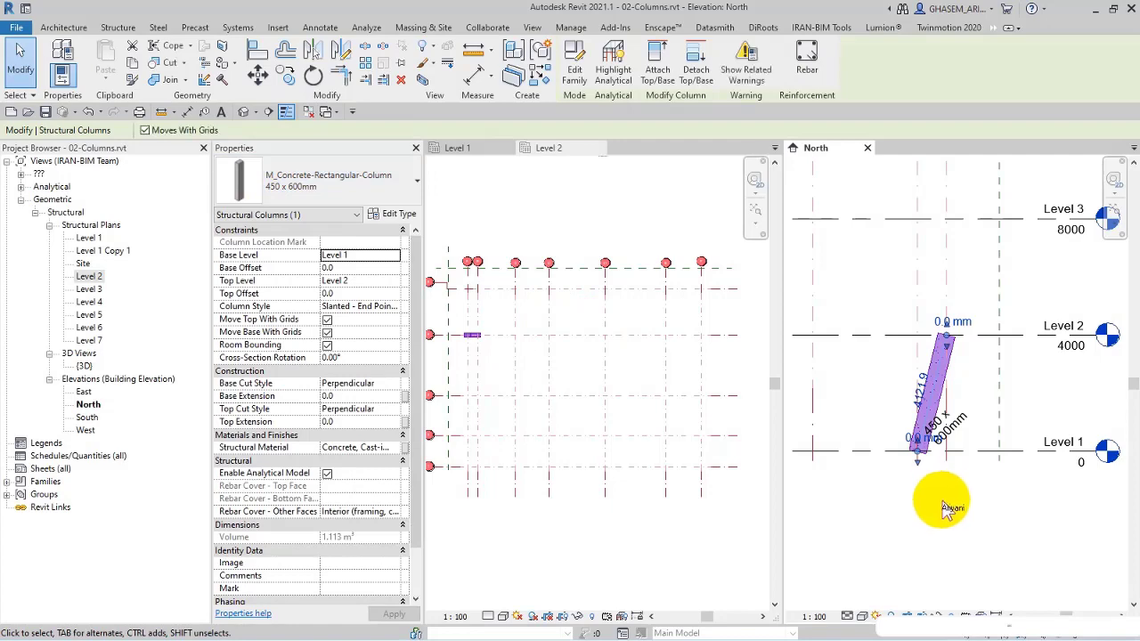
{"action": "left_click", "coordinate": [303, 178]}
{"action": "left_click", "coordinate": [305, 320]}
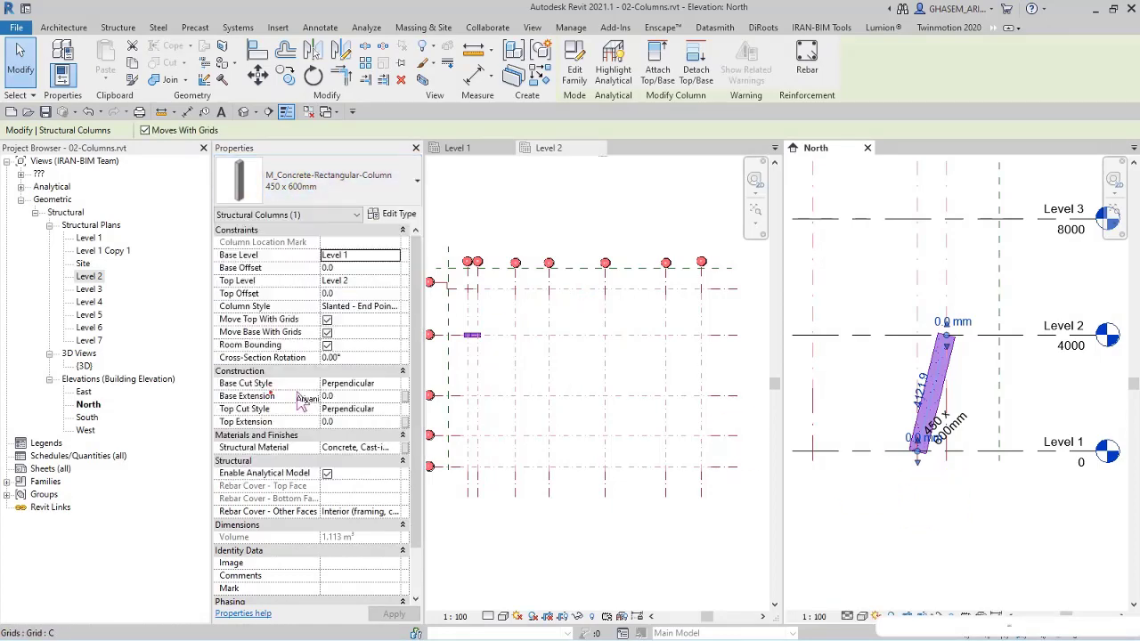
{"action": "left_click", "coordinate": [837, 492]}
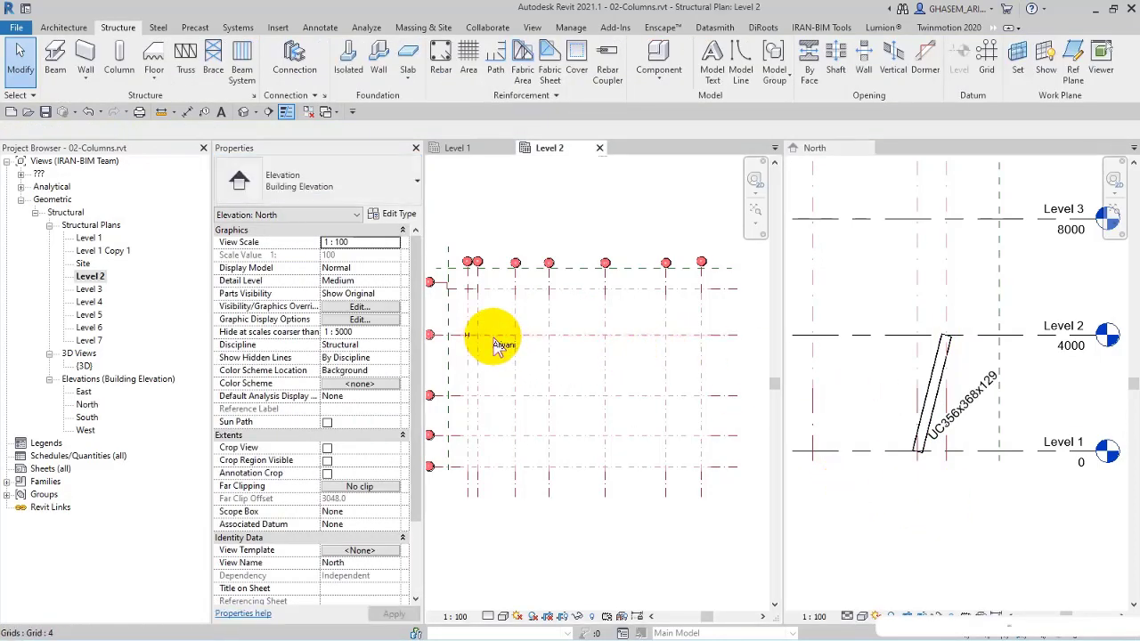
- Move grid B in the Level 2 plan to about 1595 mm from grid A
{"action": "scroll", "coordinate": [457, 357], "scroll_direction": "up", "scroll_amount": 5}
{"action": "left_click", "coordinate": [513, 353]}
{"action": "left_click_drag", "start_coordinate": [511, 352], "coordinate": [540, 355]}
{"action": "middle_click_drag", "start_coordinate": [510, 363], "coordinate": [641, 365]}
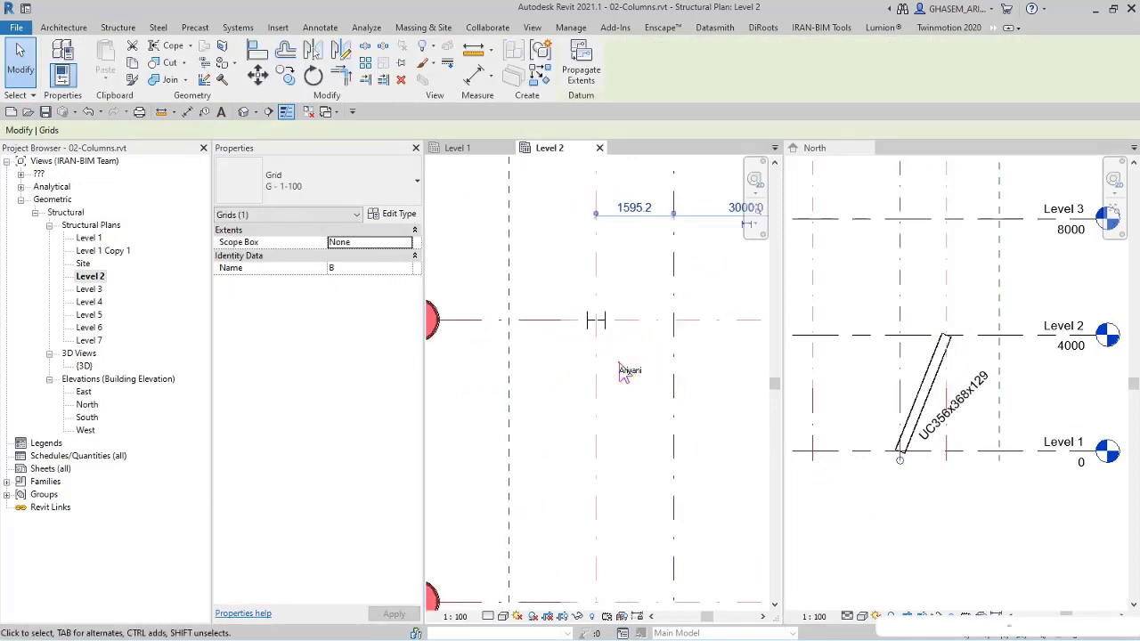
- Move grid A slightly away from grid B in the Level 2 plan
{"action": "left_click", "coordinate": [554, 373]}
{"action": "left_click", "coordinate": [594, 371]}
{"action": "left_click_drag", "start_coordinate": [569, 374], "coordinate": [612, 379]}
{"action": "left_click", "coordinate": [618, 389]}
- Delete the slanted column's tag in the North elevation
{"action": "left_click", "coordinate": [957, 405]}
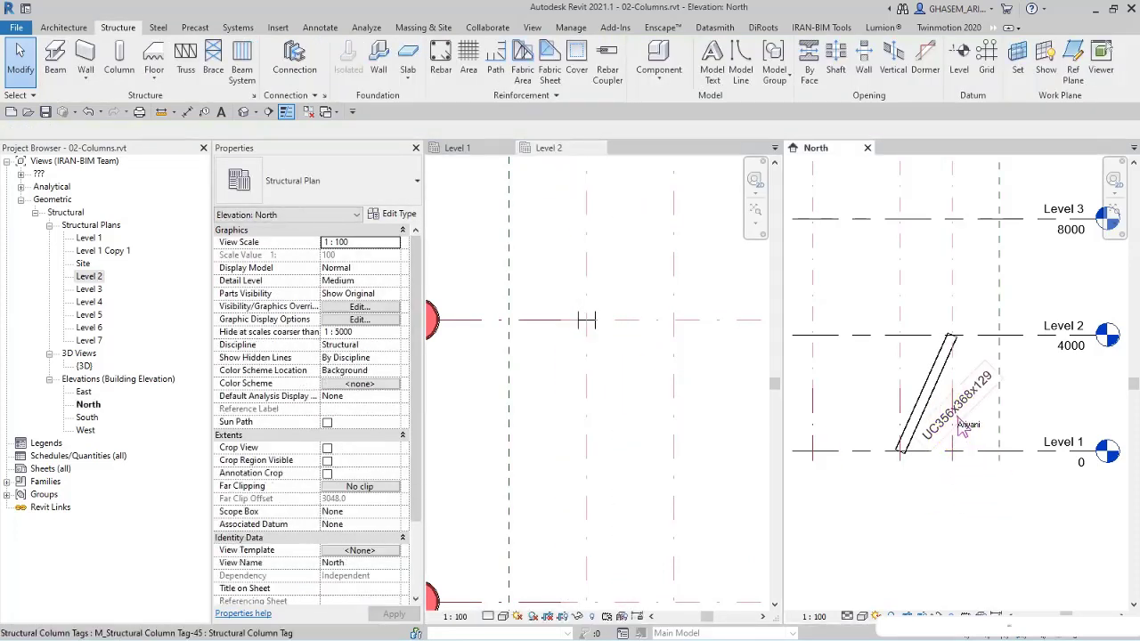
{"action": "left_click", "coordinate": [957, 405]}
{"action": "key", "text": "Delete"}
- Set the Level 2 plan's Column Symbolic Offset to 4000
{"action": "left_click", "coordinate": [570, 396]}
{"action": "scroll", "coordinate": [357, 512], "scroll_direction": "down", "scroll_amount": 3}
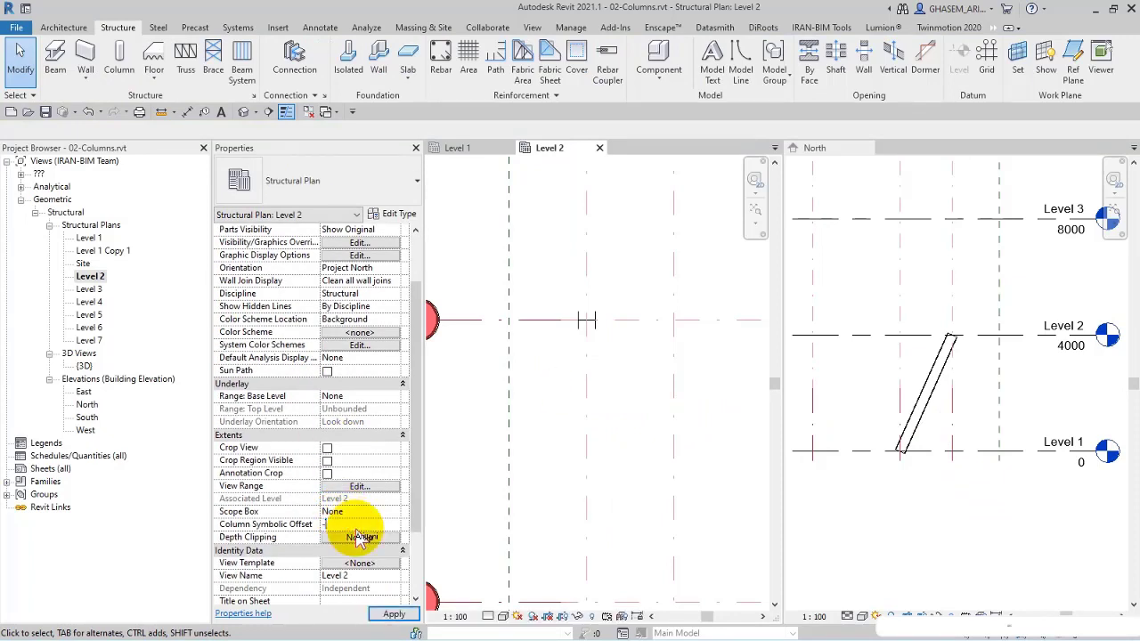
{"action": "type", "text": "-4000"}
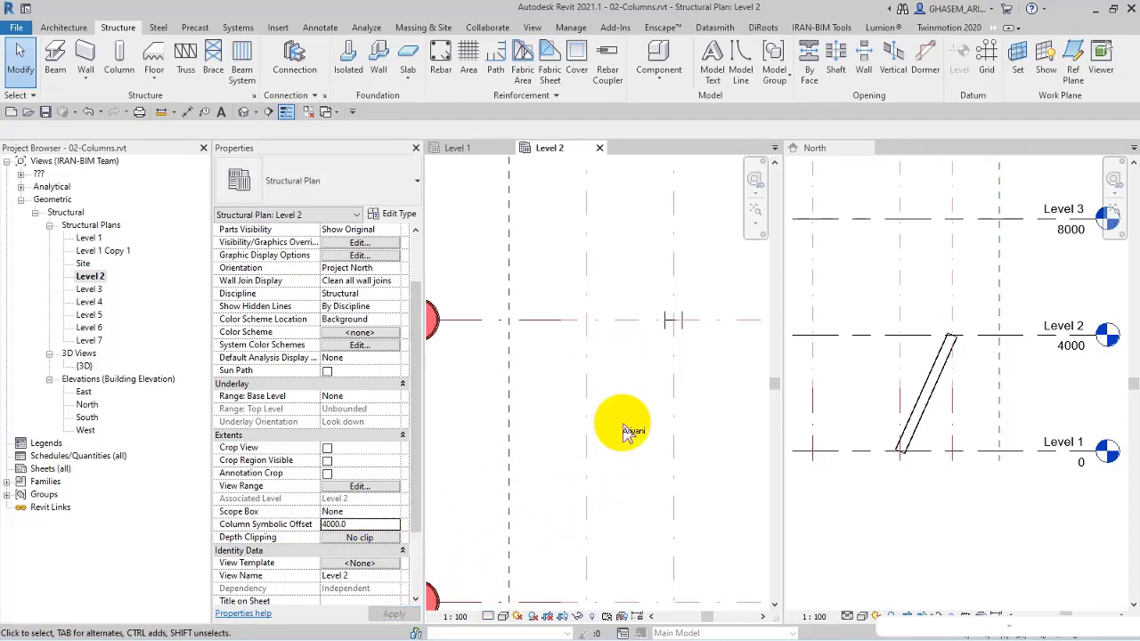
{"action": "left_click", "coordinate": [846, 400]}
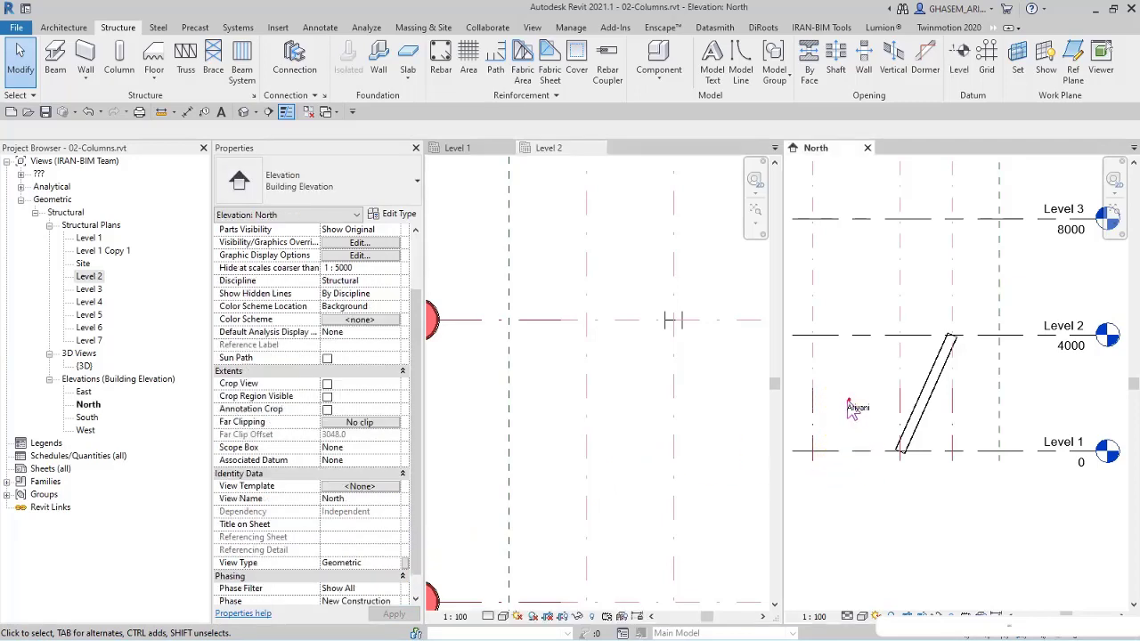
{"action": "left_click", "coordinate": [702, 395]}
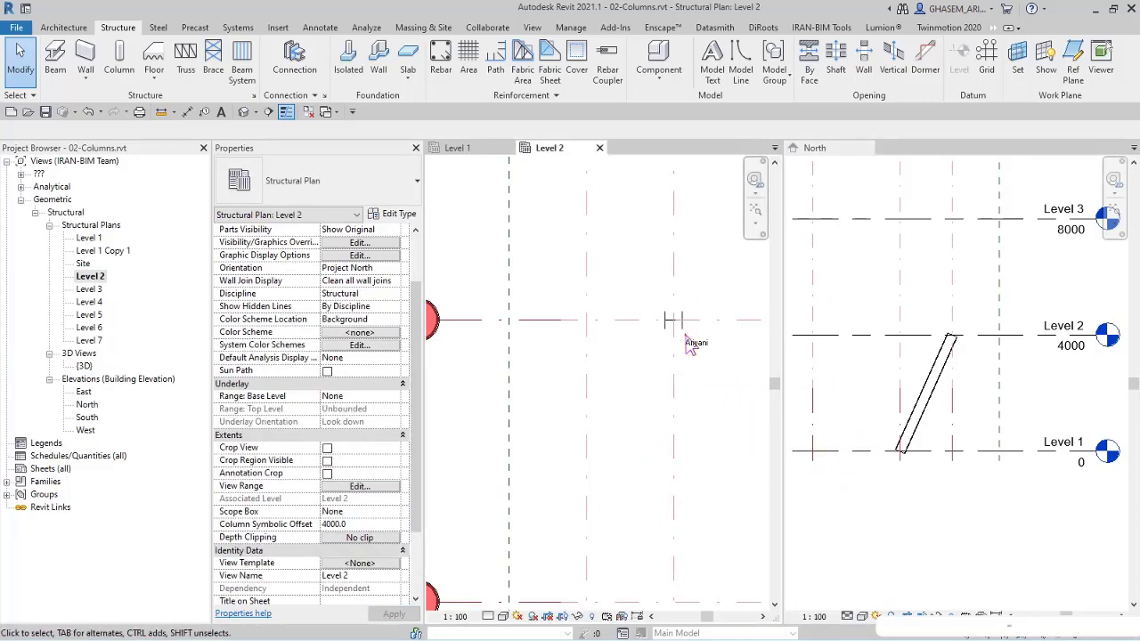
- Check the slanted column's grid-following properties and move grid A farther away from grid B
{"action": "left_click", "coordinate": [690, 343]}
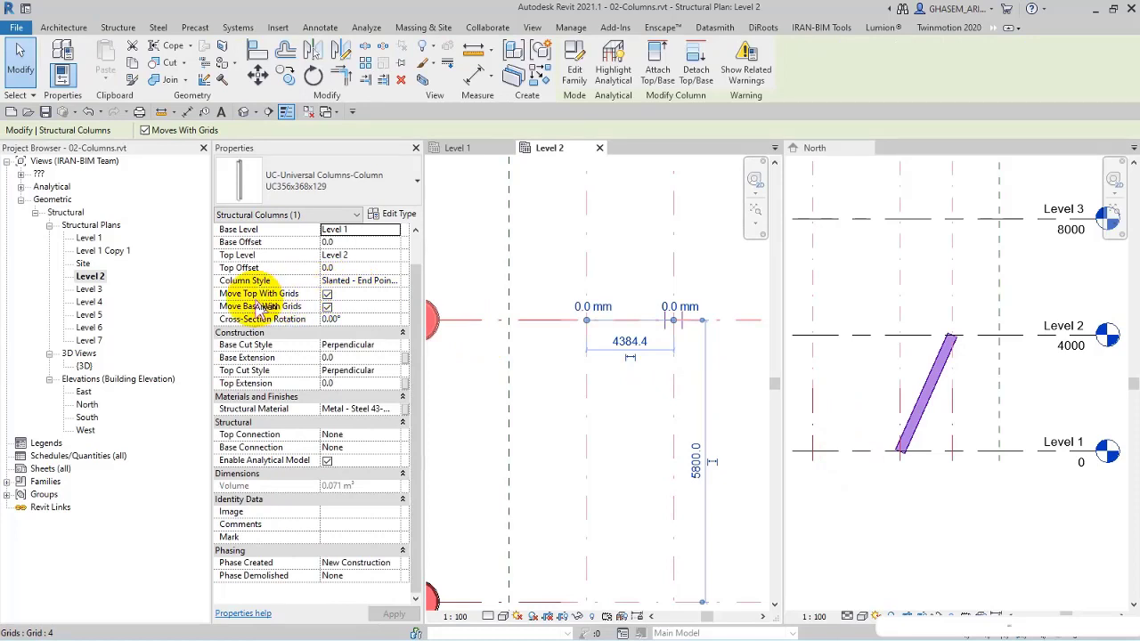
{"action": "left_click", "coordinate": [580, 377]}
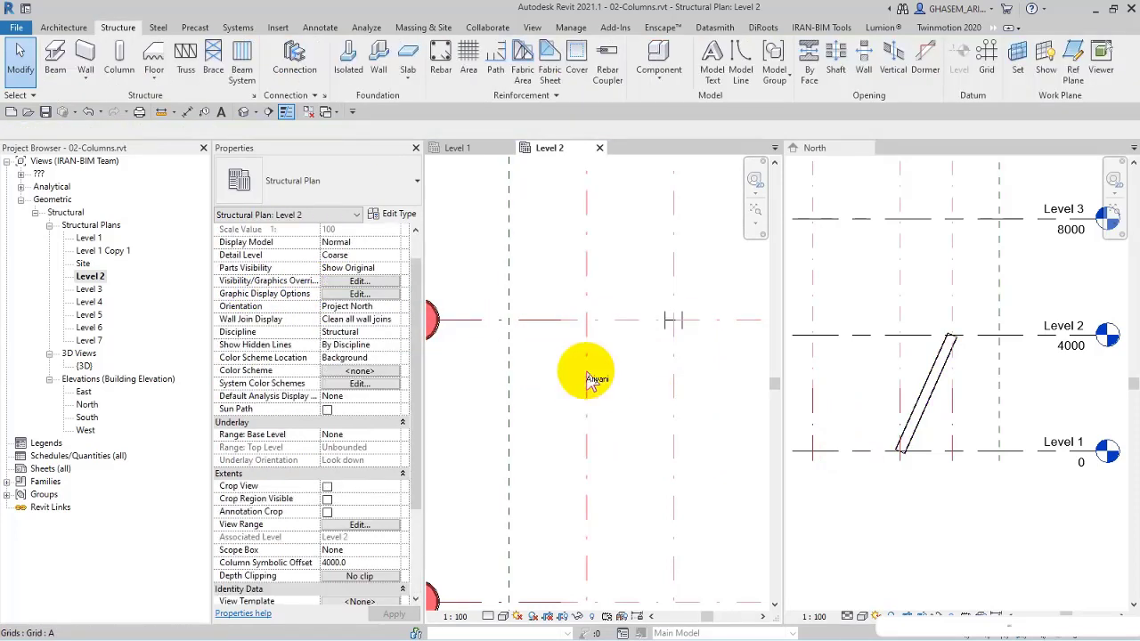
{"action": "left_click", "coordinate": [586, 372]}
{"action": "left_click_drag", "start_coordinate": [553, 372], "coordinate": [585, 381]}
{"action": "left_click", "coordinate": [637, 303]}
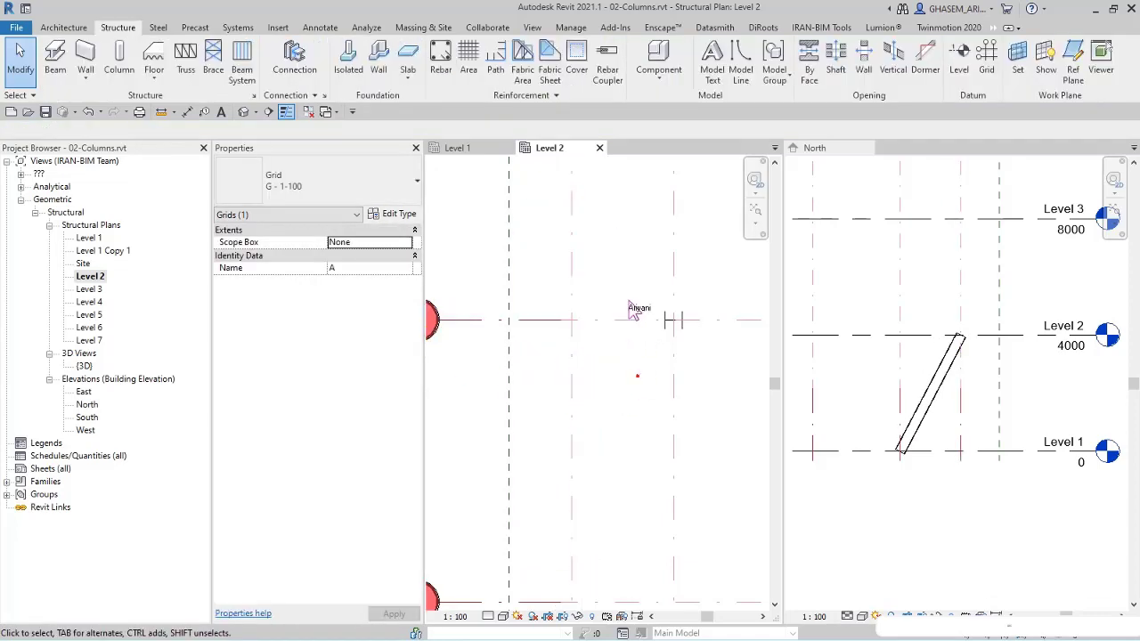
- Move grid B to 2200 mm from grid A in the Level 2 plan
{"action": "left_click", "coordinate": [685, 331]}
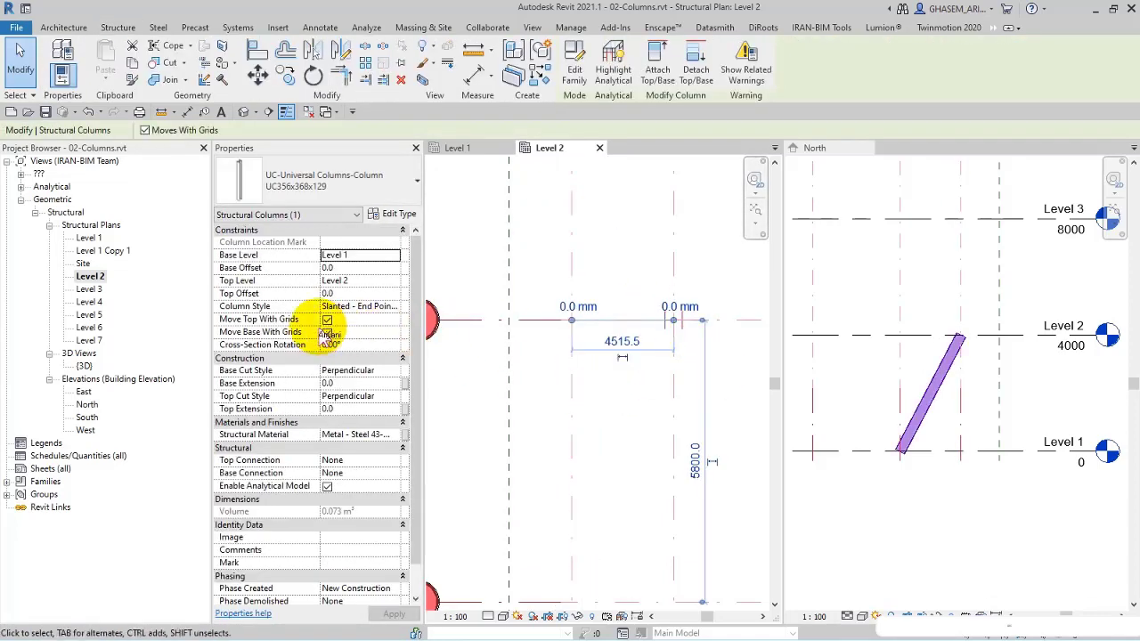
{"action": "left_click", "coordinate": [611, 393]}
{"action": "mouse_move", "coordinate": [674, 389]}
{"action": "left_mouse_down"}
{"action": "mouse_move", "coordinate": [655, 389]}
{"action": "mouse_move", "coordinate": [682, 381]}
{"action": "left_mouse_up"}
{"action": "left_click", "coordinate": [666, 356]}
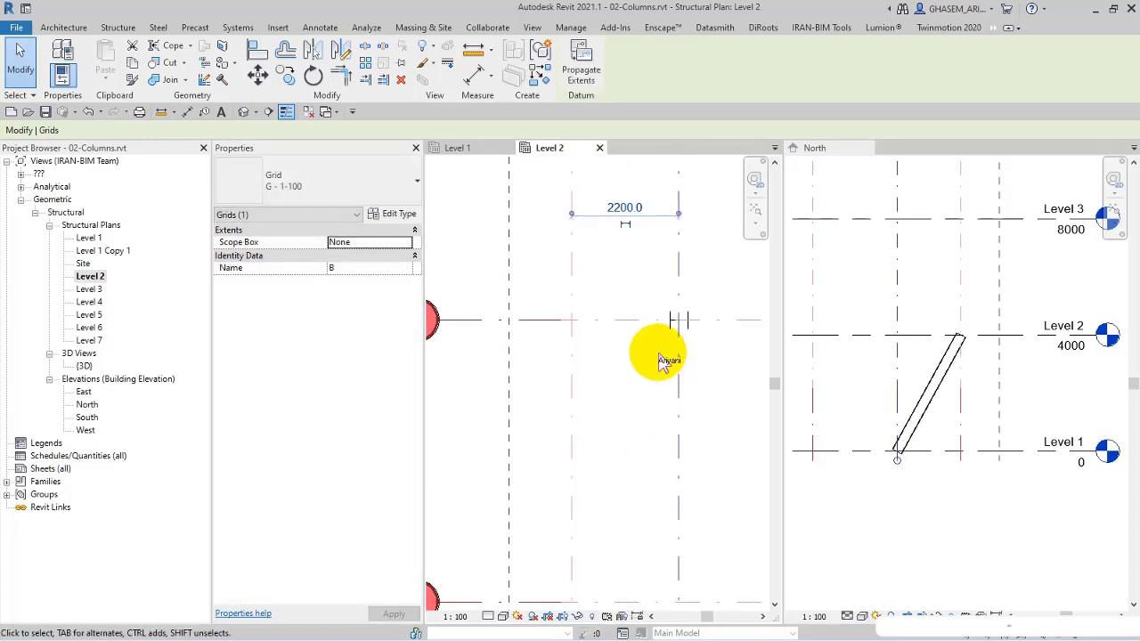
- Turn off Move Top With Grids for the slanted column and move grid A to 2600 mm from grid B
{"action": "left_click", "coordinate": [674, 327]}
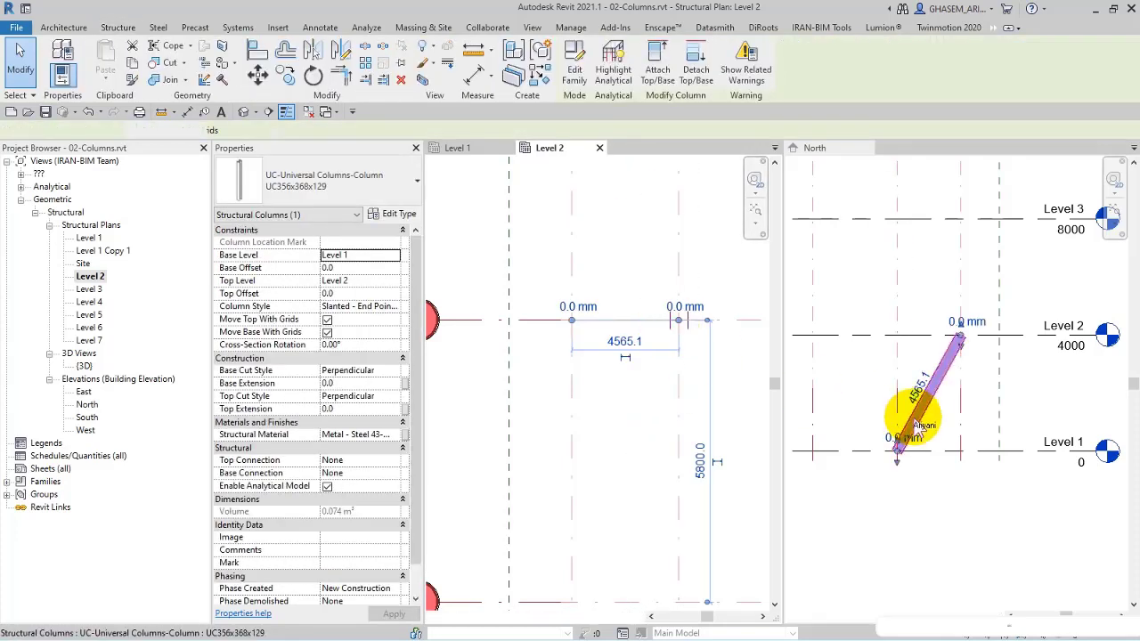
{"action": "left_click", "coordinate": [910, 417]}
{"action": "left_click", "coordinate": [671, 383]}
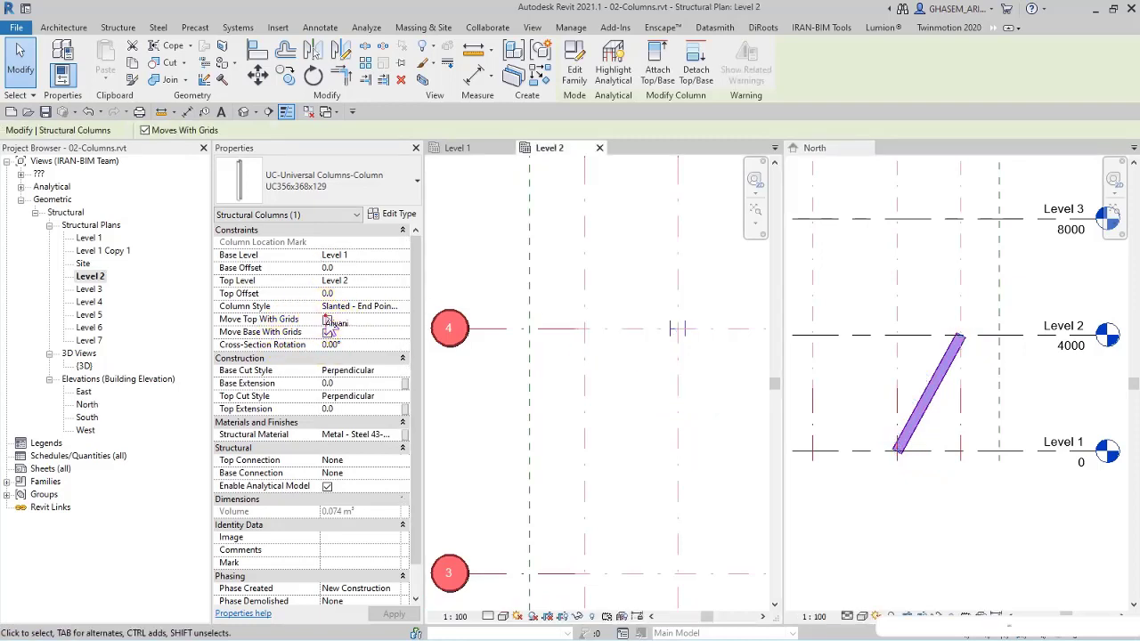
{"action": "left_click", "coordinate": [577, 368]}
{"action": "left_click_drag", "start_coordinate": [584, 372], "coordinate": [572, 382]}
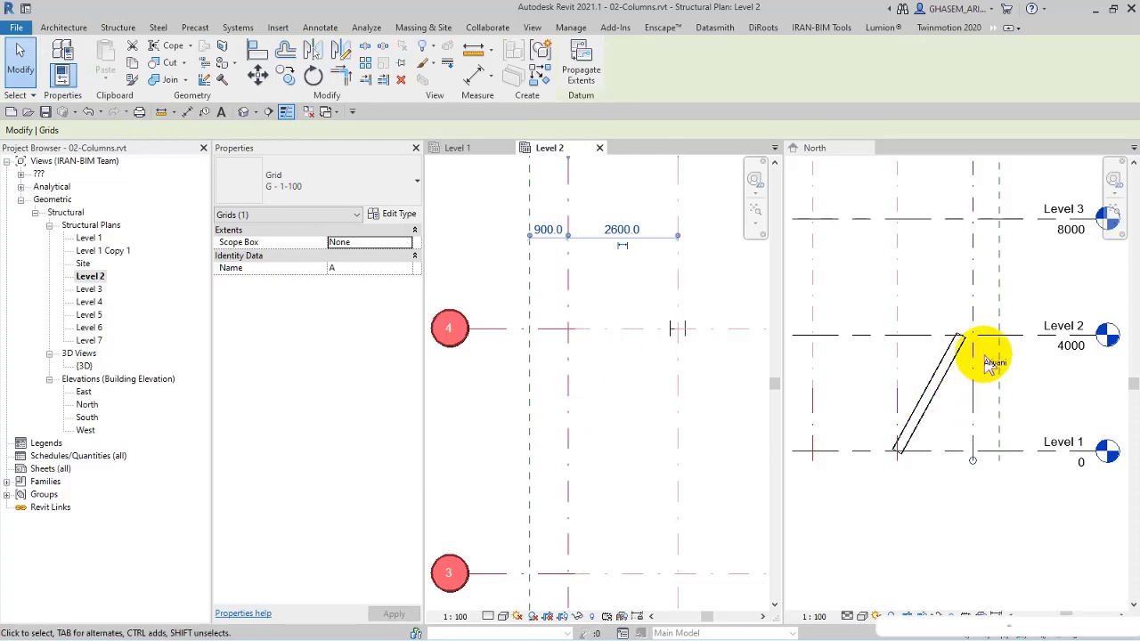
{"action": "left_click", "coordinate": [623, 365]}
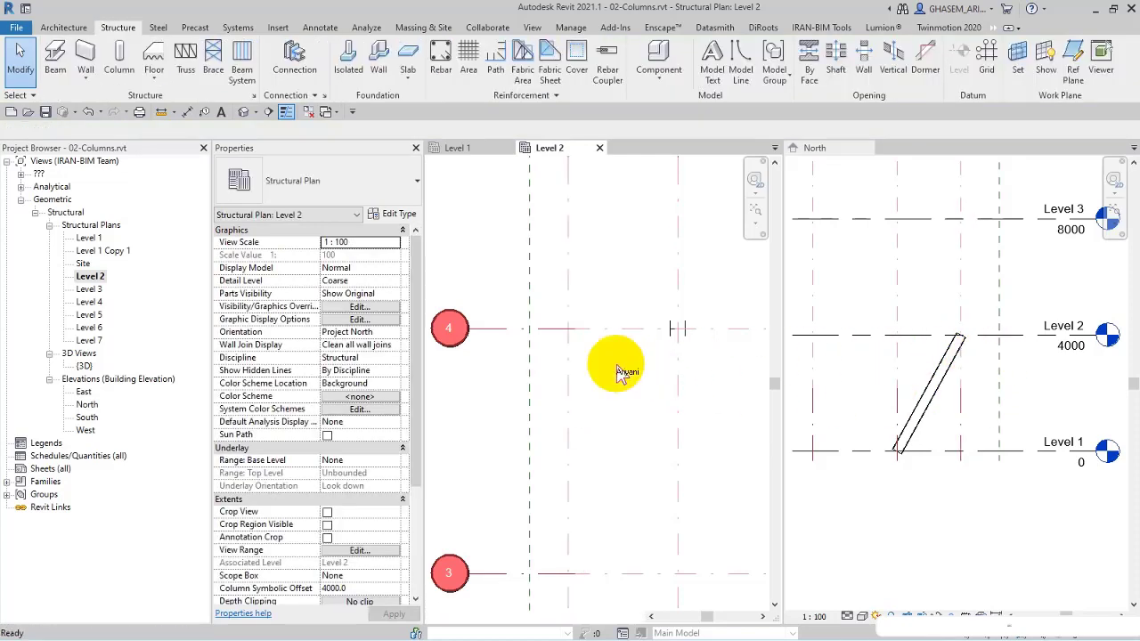
- Turn Move Top With Grids back on for the column and reposition grid A closer to grid B
{"action": "left_click", "coordinate": [676, 342]}
{"action": "left_click", "coordinate": [360, 348]}
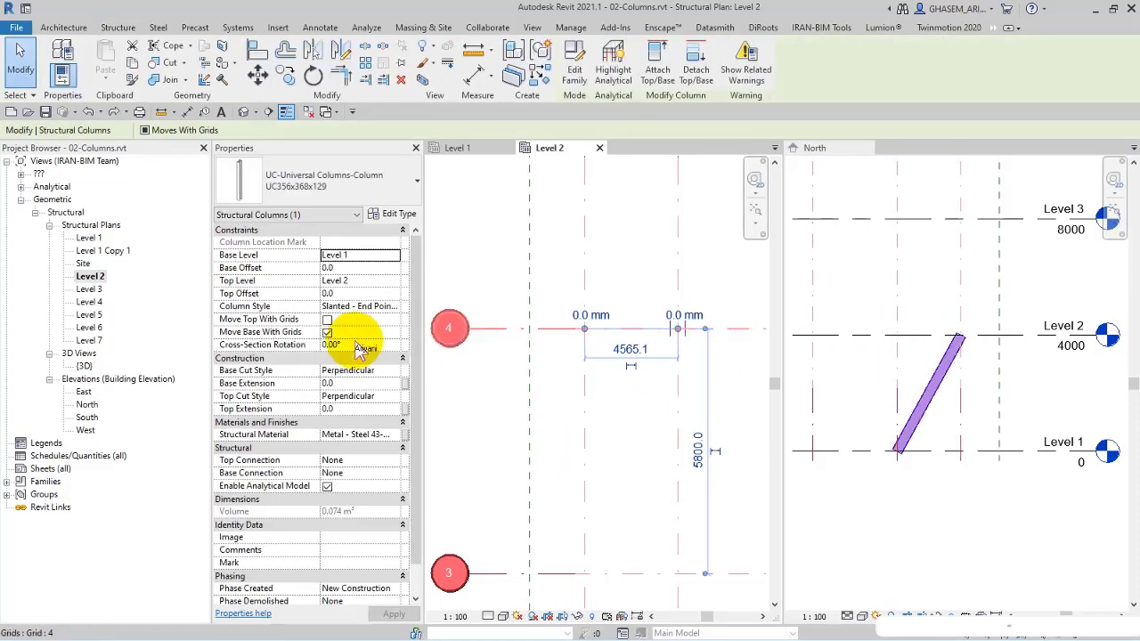
{"action": "left_click", "coordinate": [597, 412]}
{"action": "left_click", "coordinate": [568, 405]}
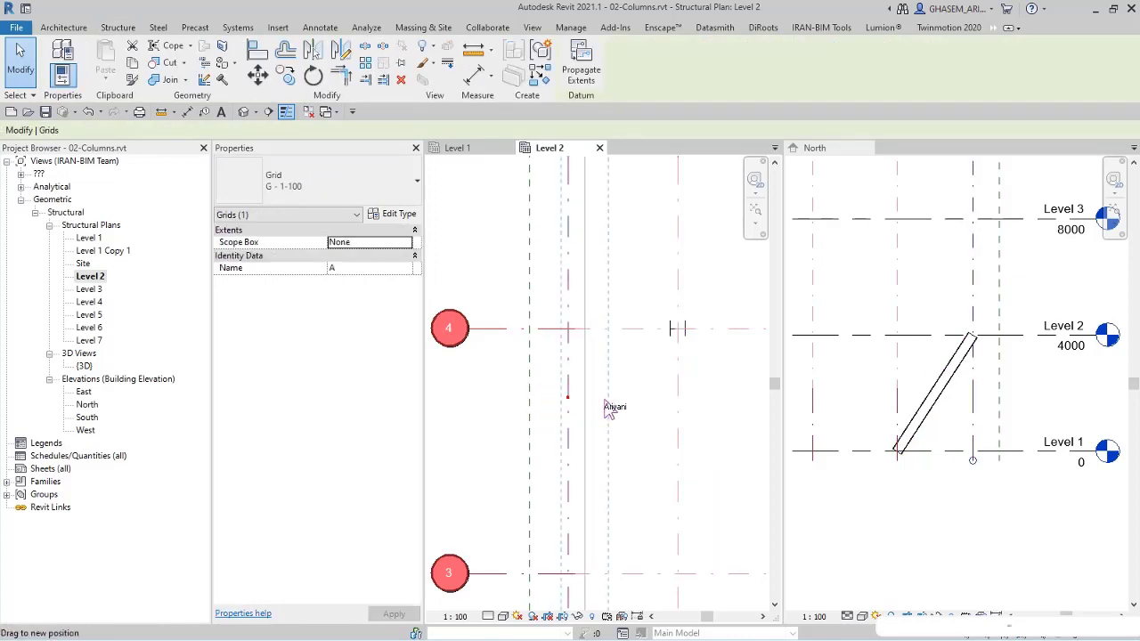
{"action": "left_click", "coordinate": [629, 381]}
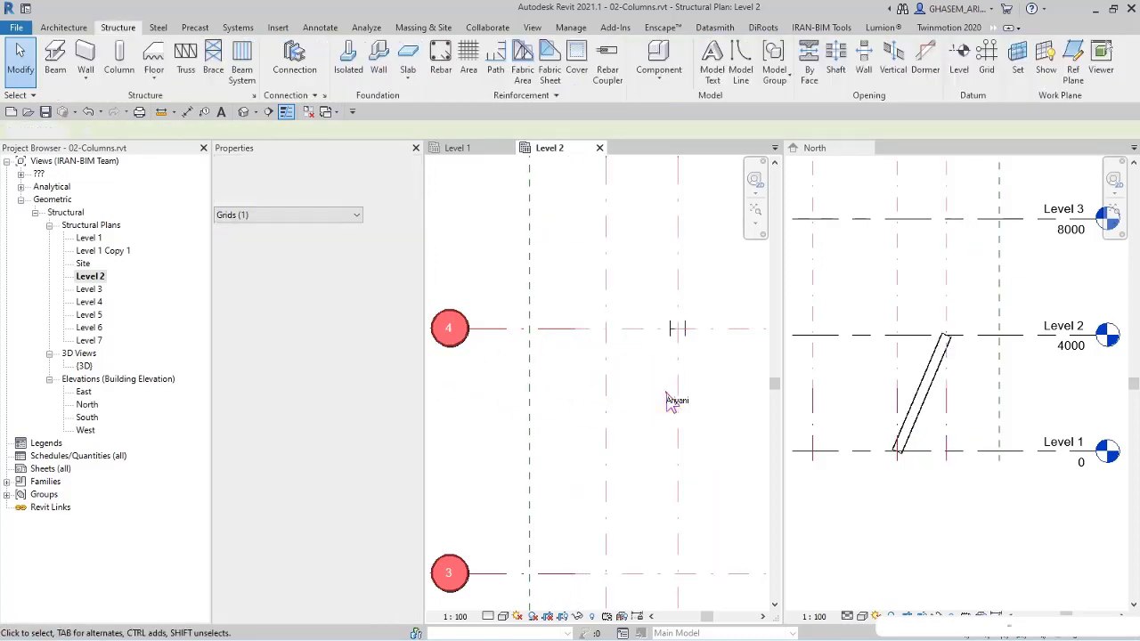
- Open the default 3D view and examine the slanted column up close from another angle
{"action": "left_click", "coordinate": [673, 329]}
{"action": "left_click", "coordinate": [355, 310]}
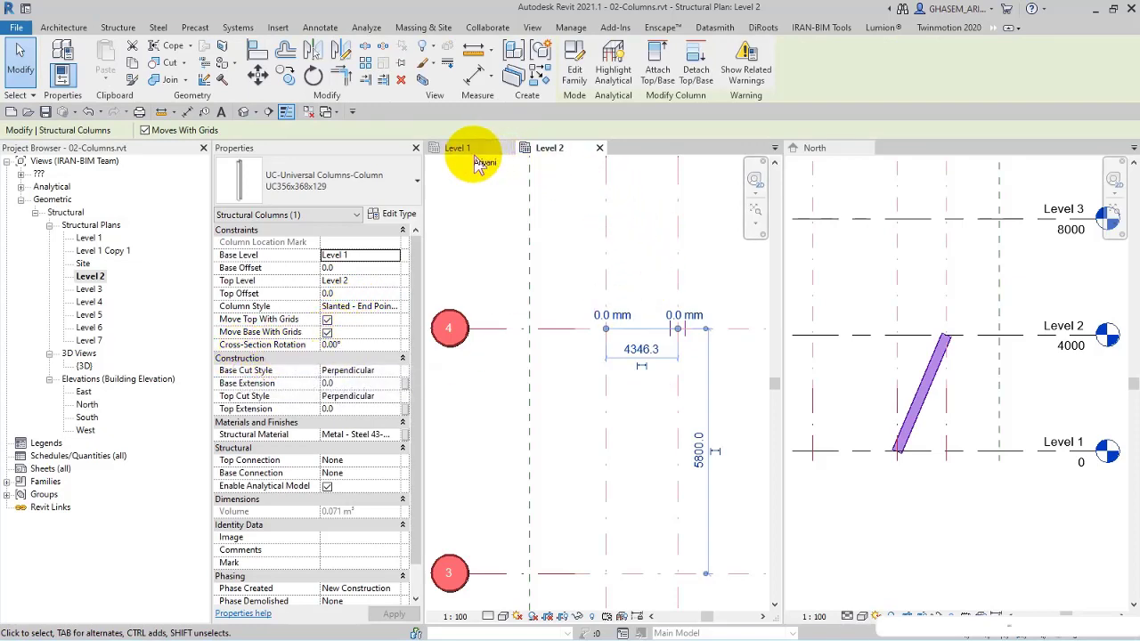
{"action": "left_click", "coordinate": [246, 116]}
{"action": "left_click", "coordinate": [864, 408]}
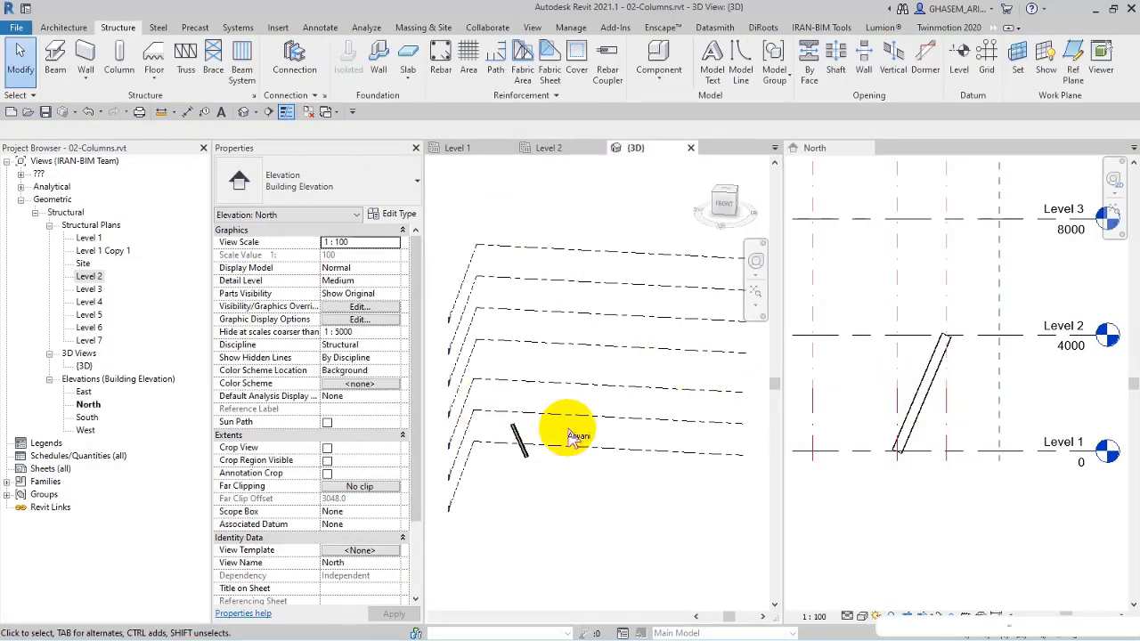
{"action": "left_click", "coordinate": [577, 436]}
{"action": "scroll", "coordinate": [579, 445], "scroll_direction": "up", "scroll_amount": 5}
{"action": "middle_click_drag", "start_coordinate": [557, 476], "coordinate": [601, 472]}
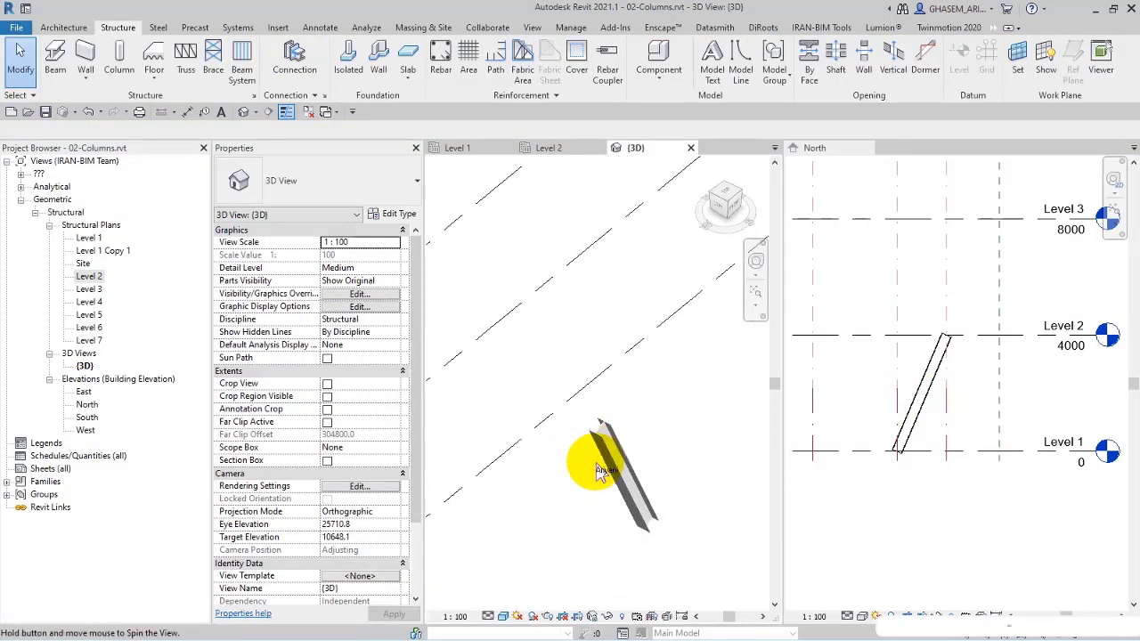
- Try a Cross-Section Rotation of 45° on the slanted column in the 3D view and reset it to 0°
{"action": "scroll", "coordinate": [614, 410], "scroll_direction": "up", "scroll_amount": 5}
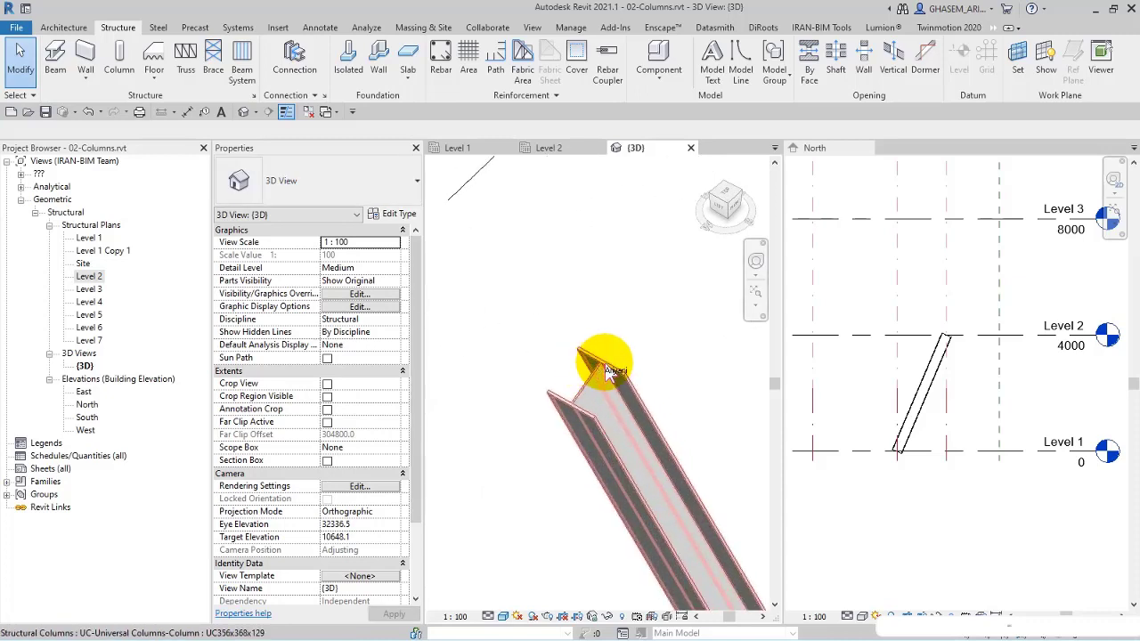
{"action": "left_click", "coordinate": [623, 384]}
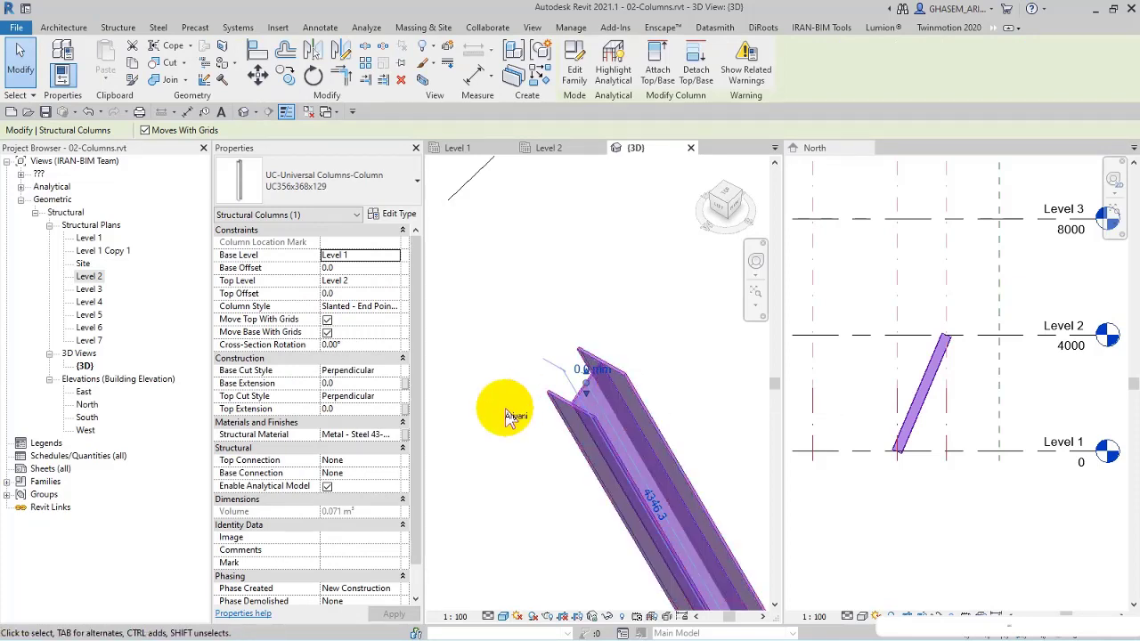
{"action": "left_click", "coordinate": [357, 349]}
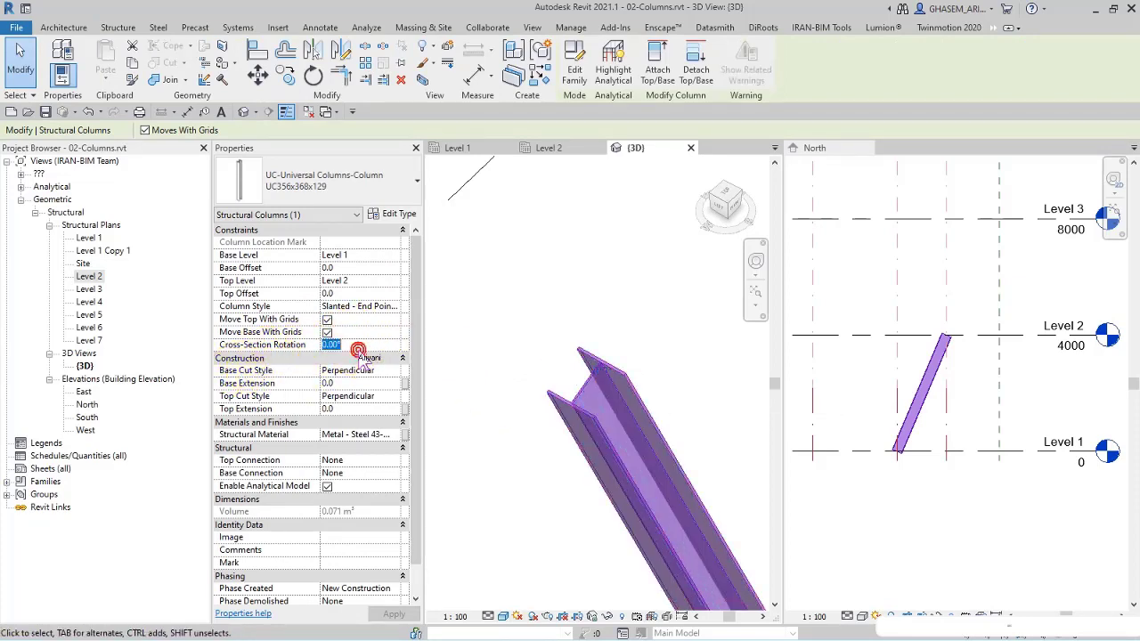
{"action": "type", "text": "45"}
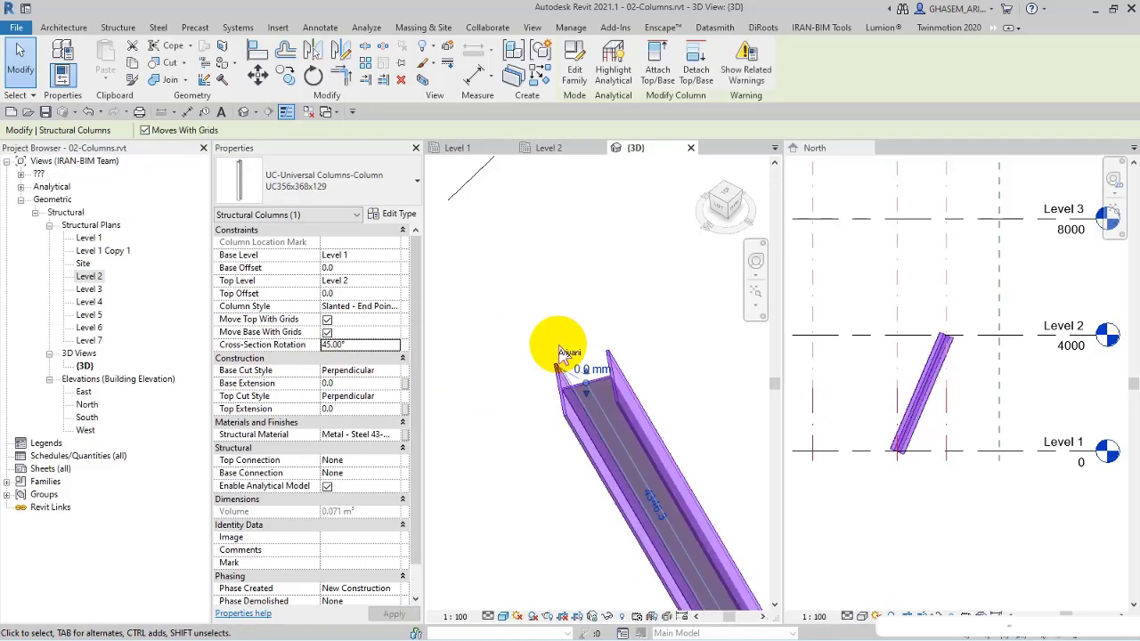
{"action": "left_click", "coordinate": [369, 345]}
{"action": "type", "text": "0"}
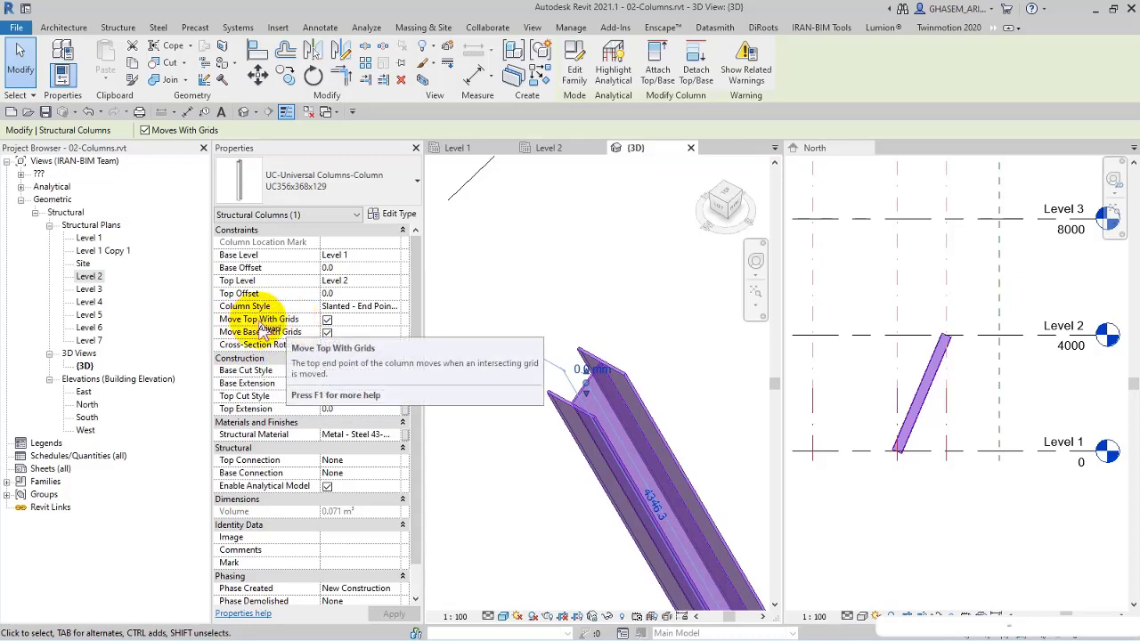
{"action": "left_click", "coordinate": [509, 303]}
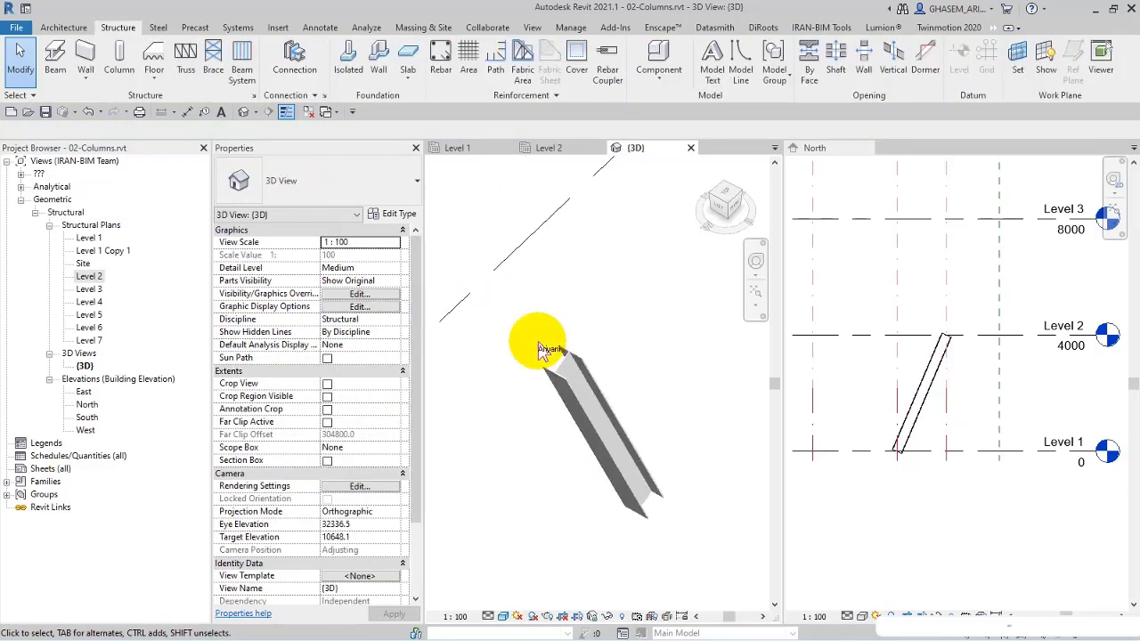
{"action": "scroll", "coordinate": [539, 285], "scroll_direction": "down", "scroll_amount": 2}
- Place a vertical UC356x368x129 steel column at the intersection of grids C and 4 in the Level 1 plan
{"action": "left_click", "coordinate": [457, 148]}
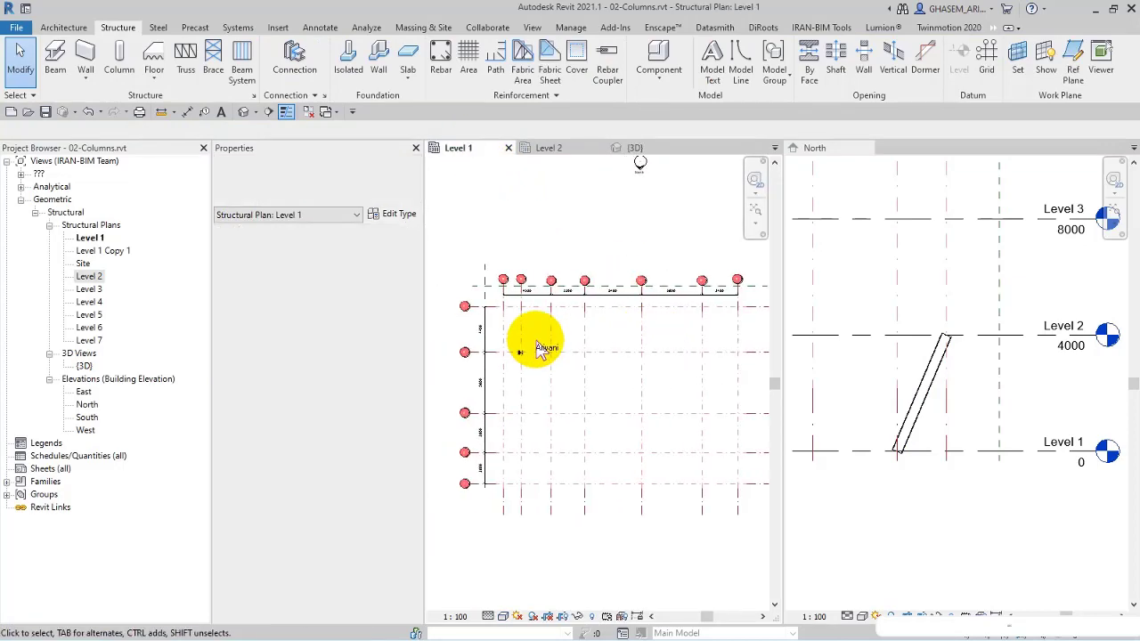
{"action": "scroll", "coordinate": [539, 348], "scroll_direction": "up", "scroll_amount": 2}
{"action": "left_click", "coordinate": [119, 58]}
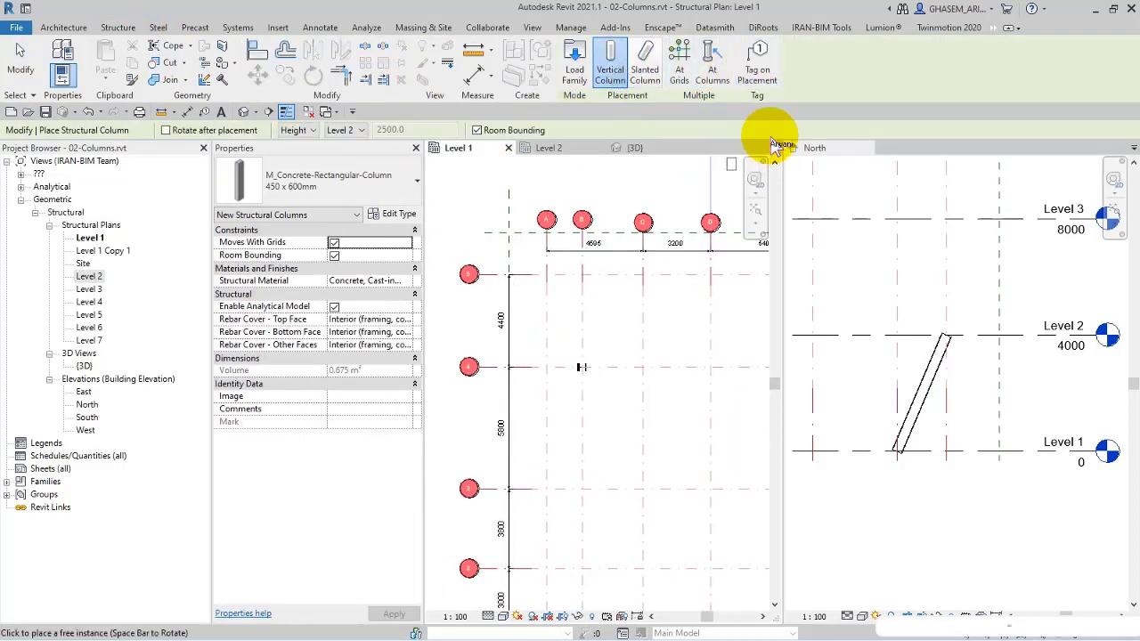
{"action": "left_click", "coordinate": [301, 169]}
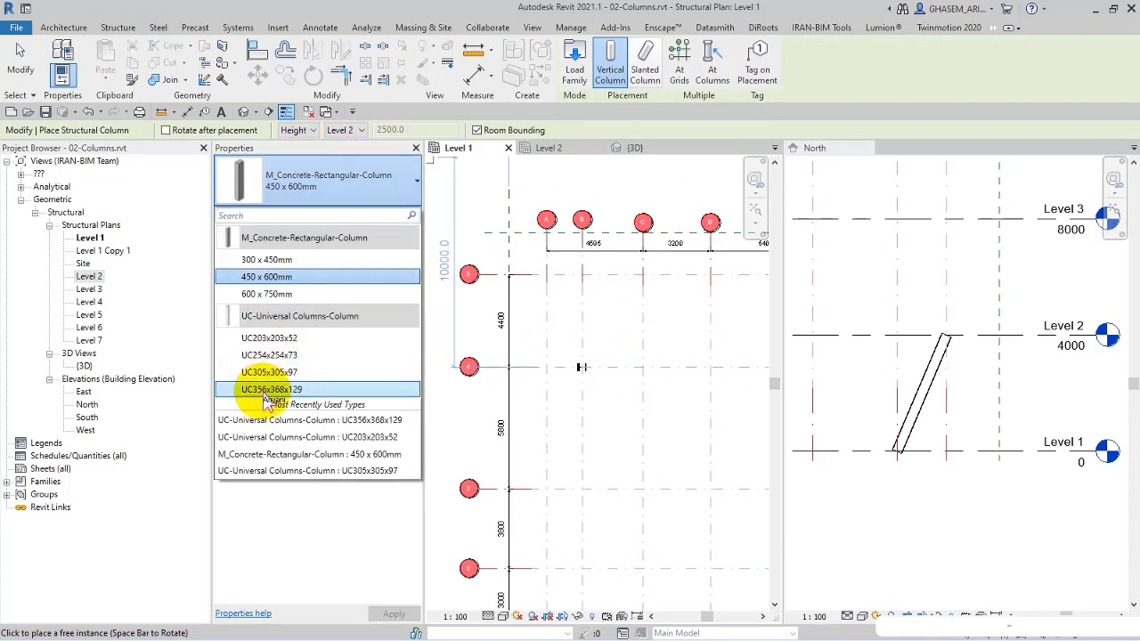
{"action": "left_click", "coordinate": [276, 389]}
{"action": "scroll", "coordinate": [559, 406], "scroll_direction": "up", "scroll_amount": 3}
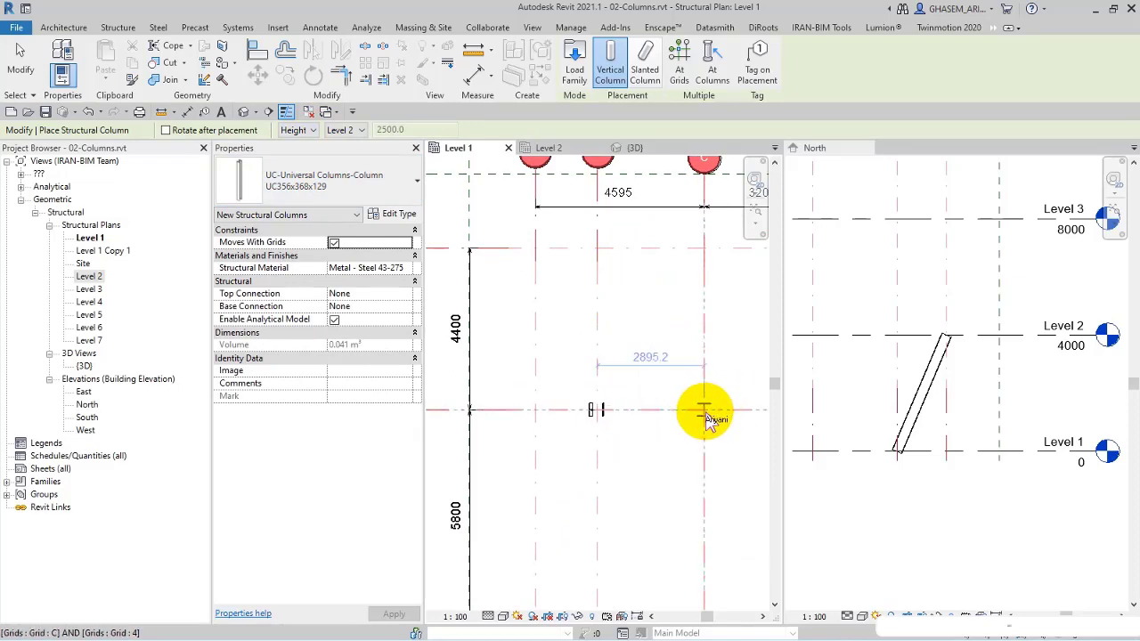
{"action": "left_click", "coordinate": [707, 420]}
{"action": "left_click", "coordinate": [20, 62]}
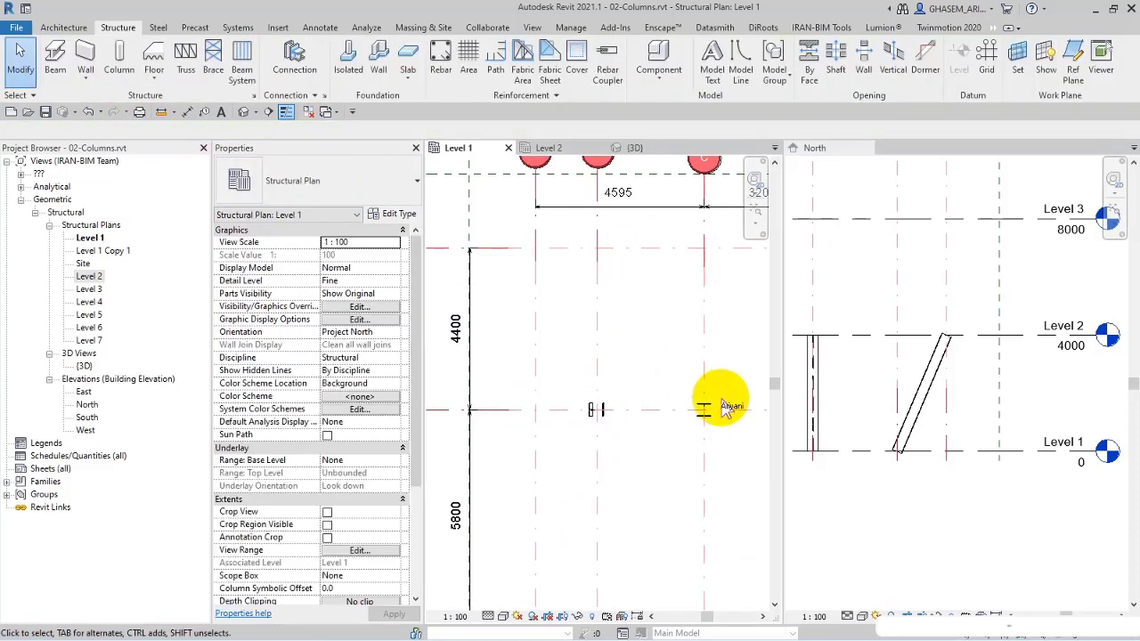
- Check the vertical column's Moves With Grids property and move grid C to about 4695 mm from grid A
{"action": "left_click", "coordinate": [710, 411]}
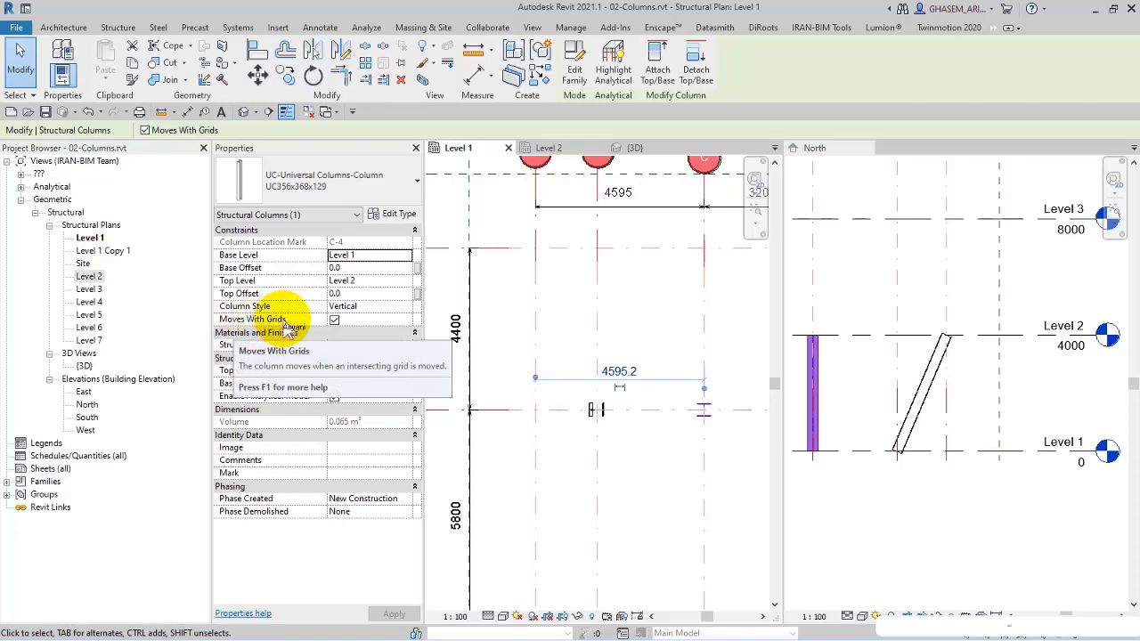
{"action": "left_click", "coordinate": [669, 443]}
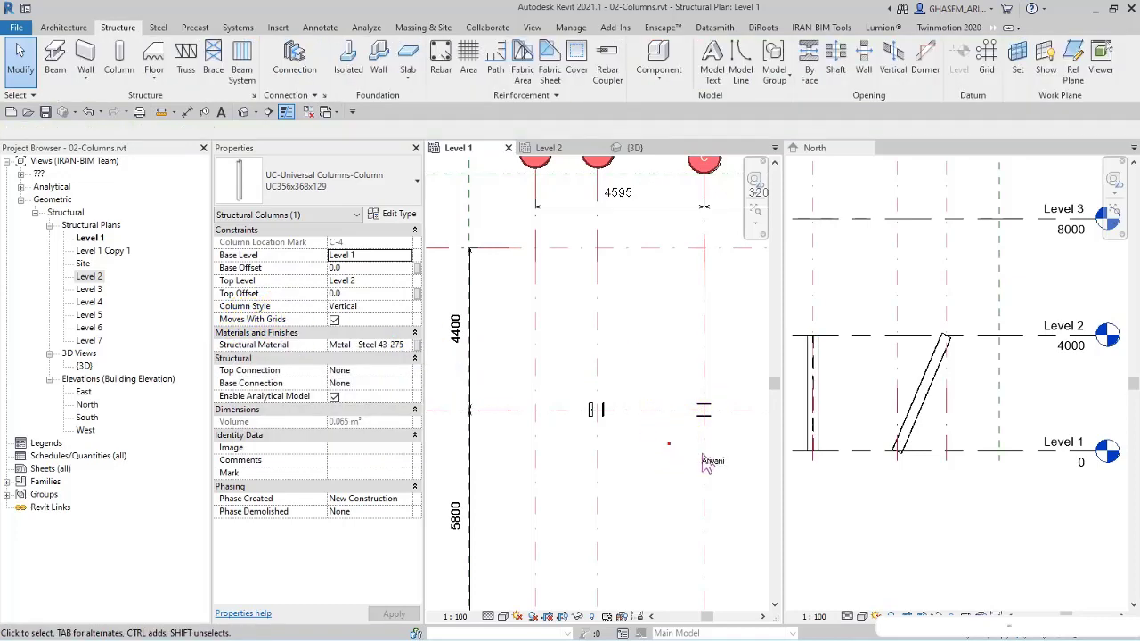
{"action": "mouse_move", "coordinate": [704, 455]}
{"action": "left_mouse_down"}
{"action": "mouse_move", "coordinate": [728, 457]}
{"action": "mouse_move", "coordinate": [707, 455]}
{"action": "left_mouse_up"}
{"action": "left_click", "coordinate": [674, 466]}
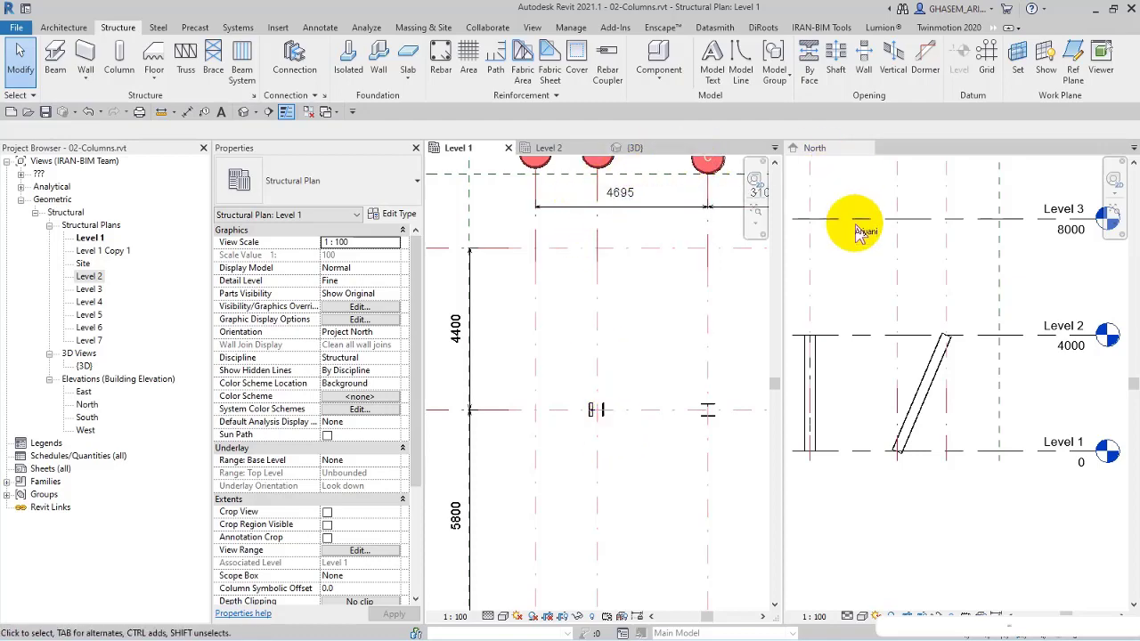
- Select the slanted column in the North elevation and examine its Base Cut Style options and its base end up close
{"action": "left_click", "coordinate": [859, 300]}
{"action": "left_click", "coordinate": [926, 398]}
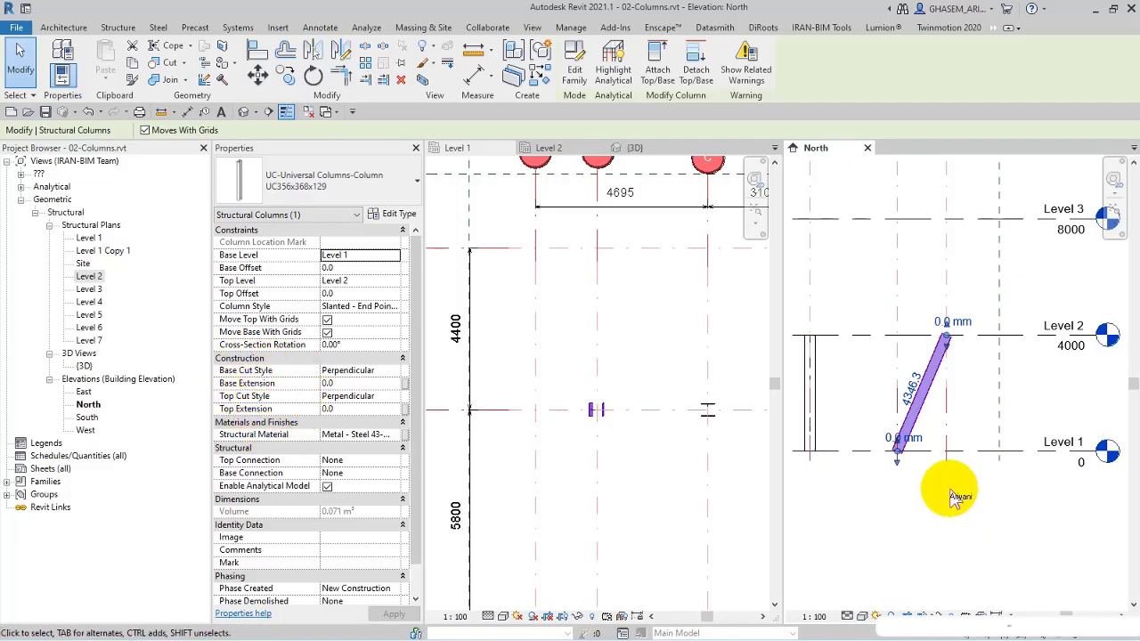
{"action": "scroll", "coordinate": [951, 471], "scroll_direction": "up", "scroll_amount": 3}
{"action": "scroll", "coordinate": [951, 457], "scroll_direction": "up", "scroll_amount": 3}
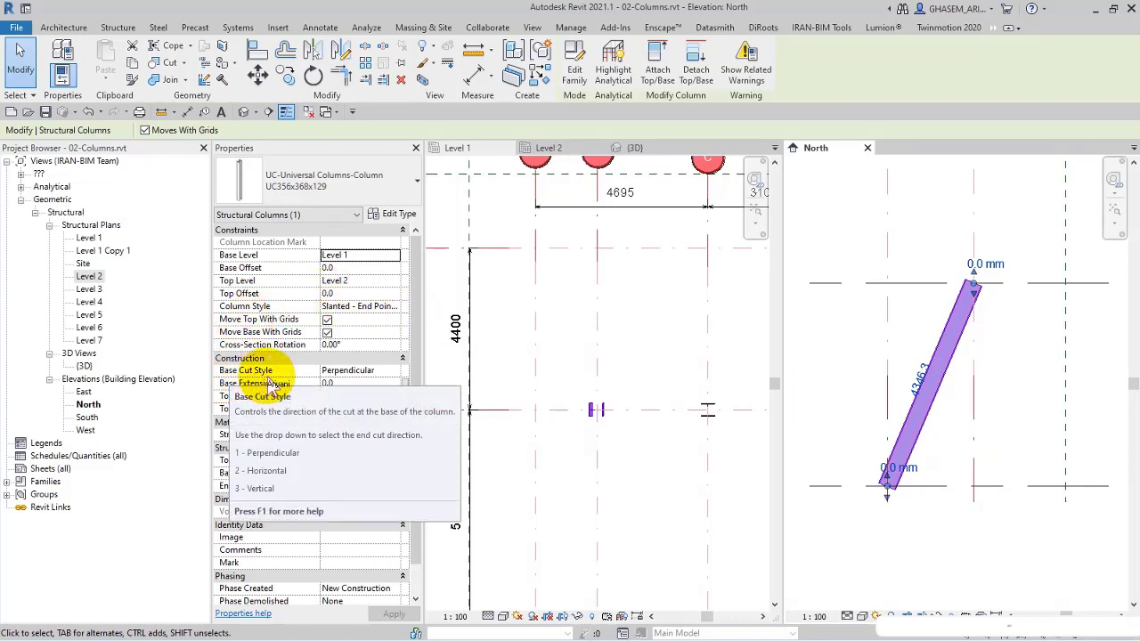
{"action": "left_click", "coordinate": [394, 372]}
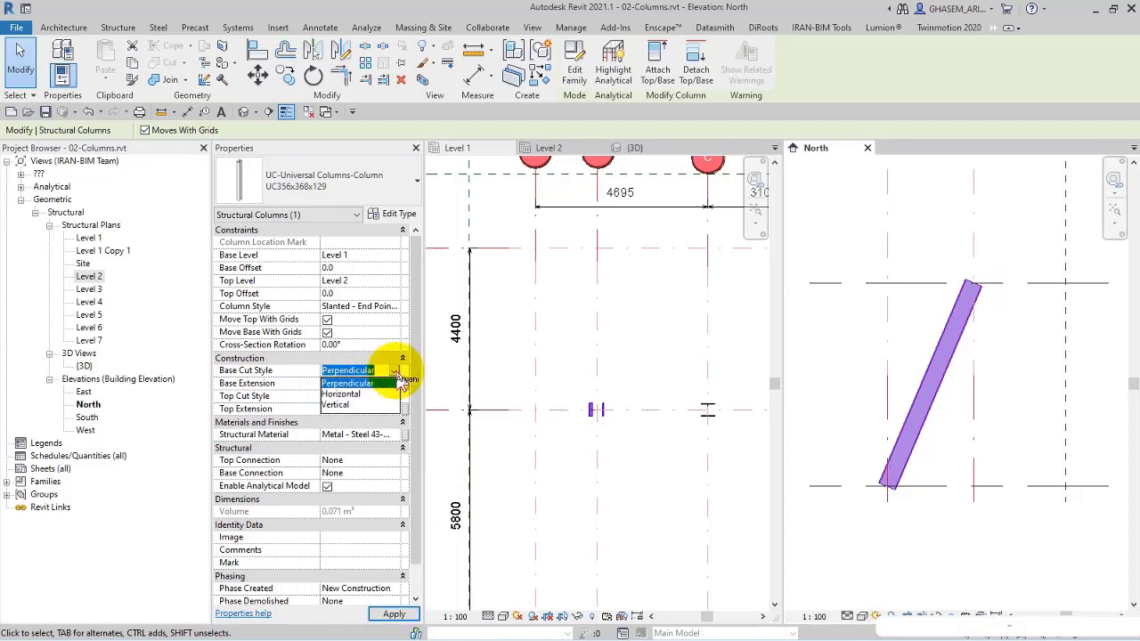
{"action": "scroll", "coordinate": [891, 481], "scroll_direction": "up", "scroll_amount": 5}
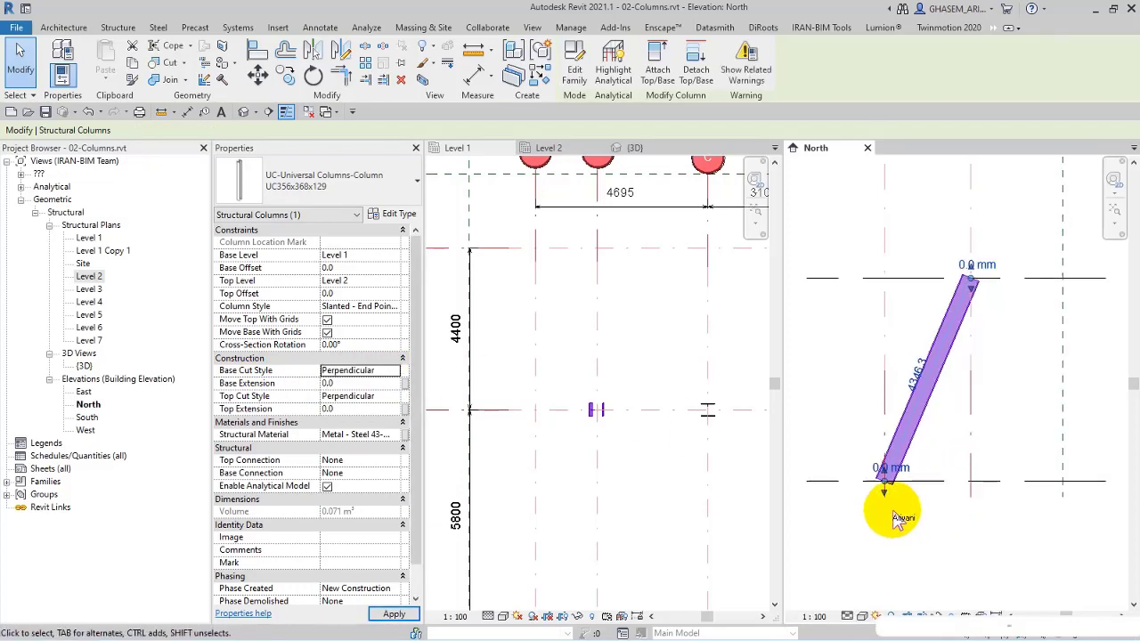
{"action": "middle_click_drag", "start_coordinate": [899, 456], "coordinate": [941, 453]}
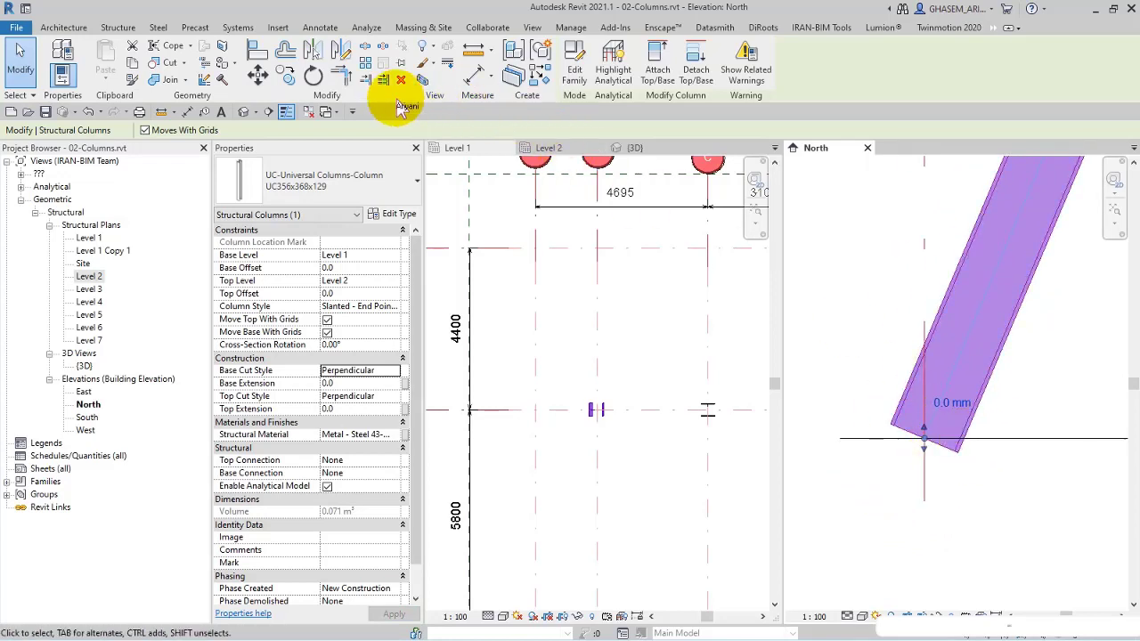
- Add an angular dimension between the slanted column's side edge and its base cut in the North elevation
{"action": "left_click", "coordinate": [473, 78]}
{"action": "left_click", "coordinate": [636, 62]}
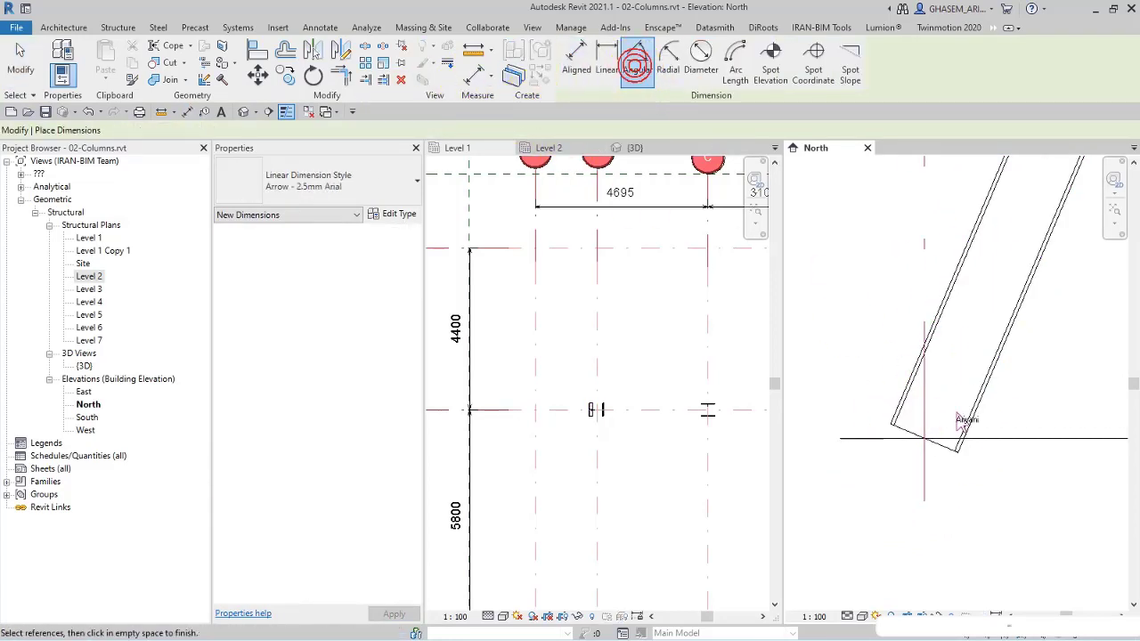
{"action": "left_click", "coordinate": [975, 425]}
{"action": "left_click", "coordinate": [910, 432]}
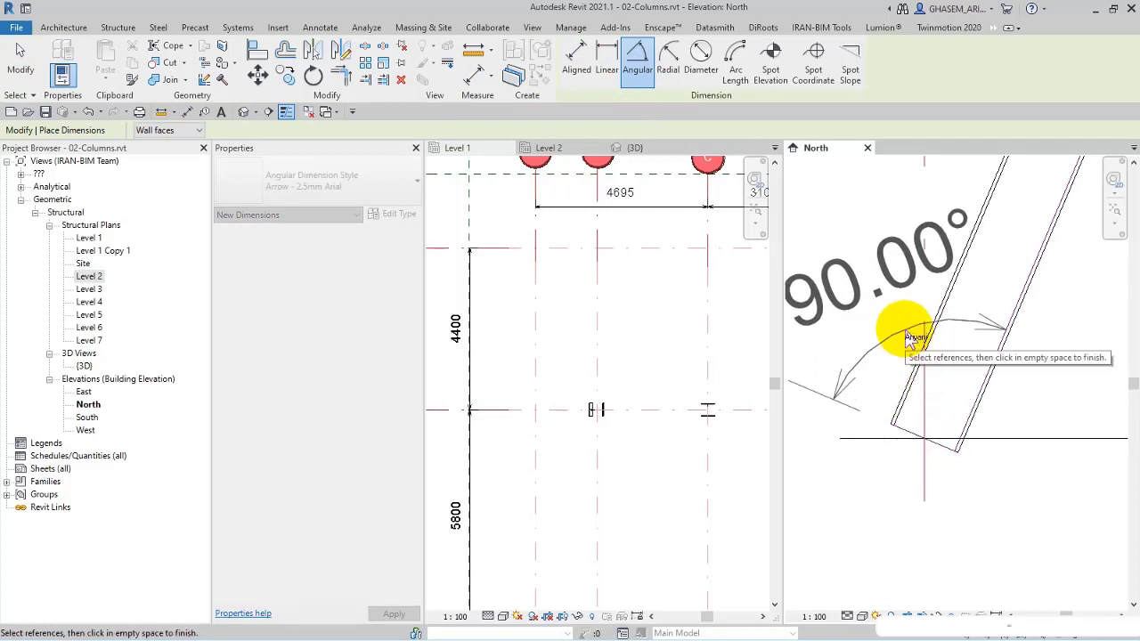
- Set the North elevation's view scale to 1:25 and finish dimensioning
{"action": "left_click", "coordinate": [814, 617]}
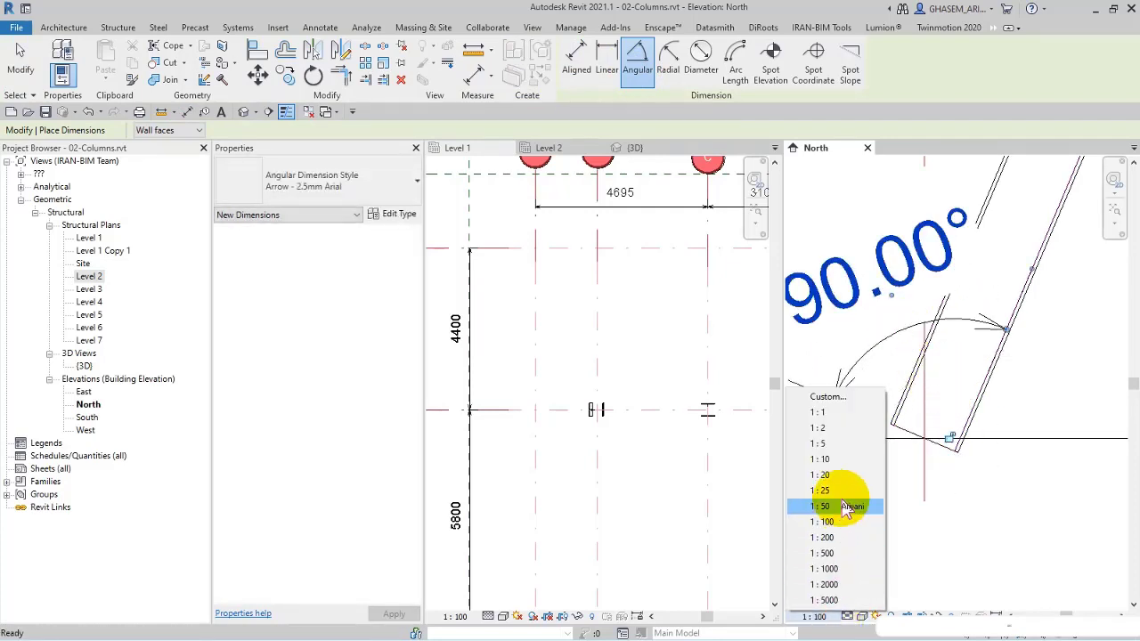
{"action": "left_click", "coordinate": [846, 509]}
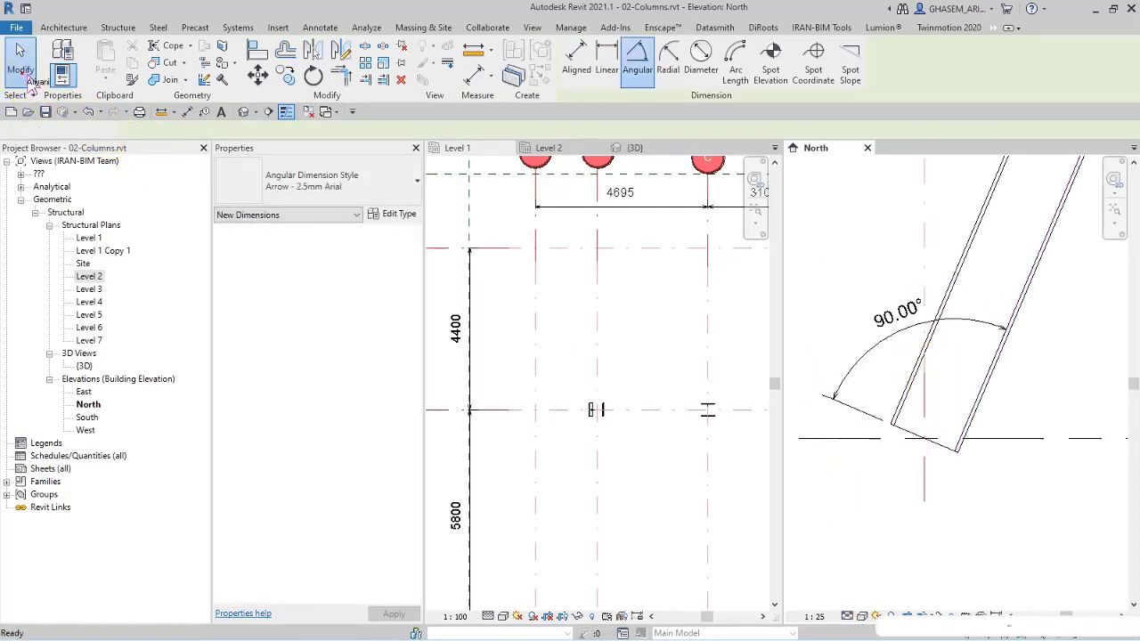
{"action": "left_click", "coordinate": [20, 58]}
- Try Base Extension values of 500 mm and -500 mm on the slanted column and reset the extension to 0
{"action": "left_click", "coordinate": [946, 374]}
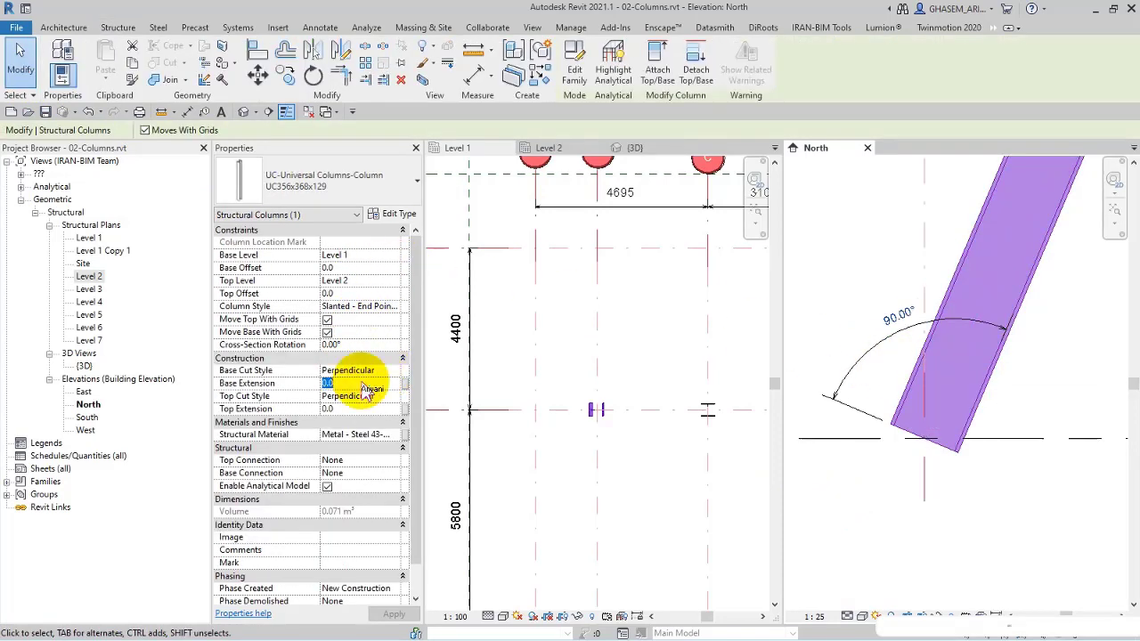
{"action": "left_click", "coordinate": [361, 382]}
{"action": "type", "text": "500"}
{"action": "key", "text": "Return"}
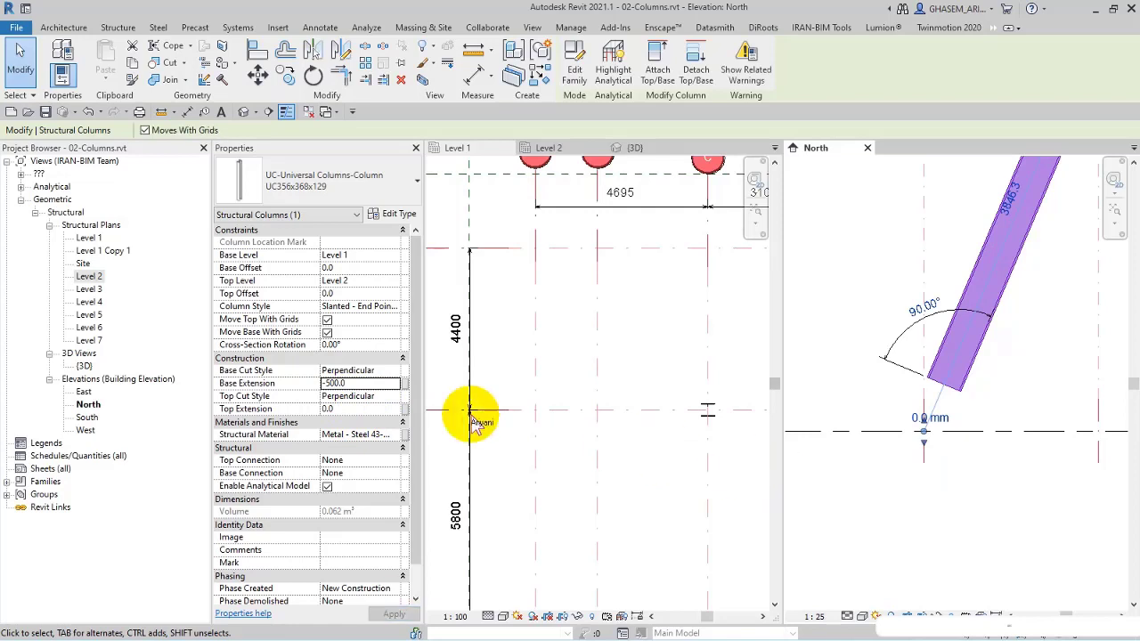
{"action": "double_click", "coordinate": [367, 379]}
{"action": "type", "text": "0"}
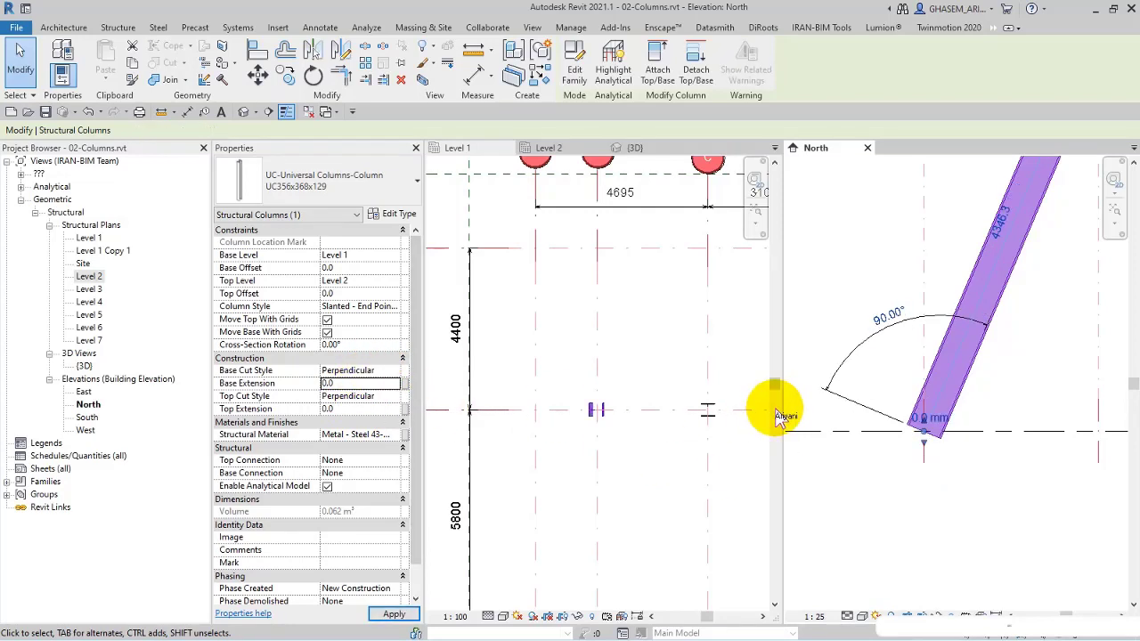
- Set the slanted column's Base Cut Style to Horizontal
{"action": "left_click", "coordinate": [395, 371]}
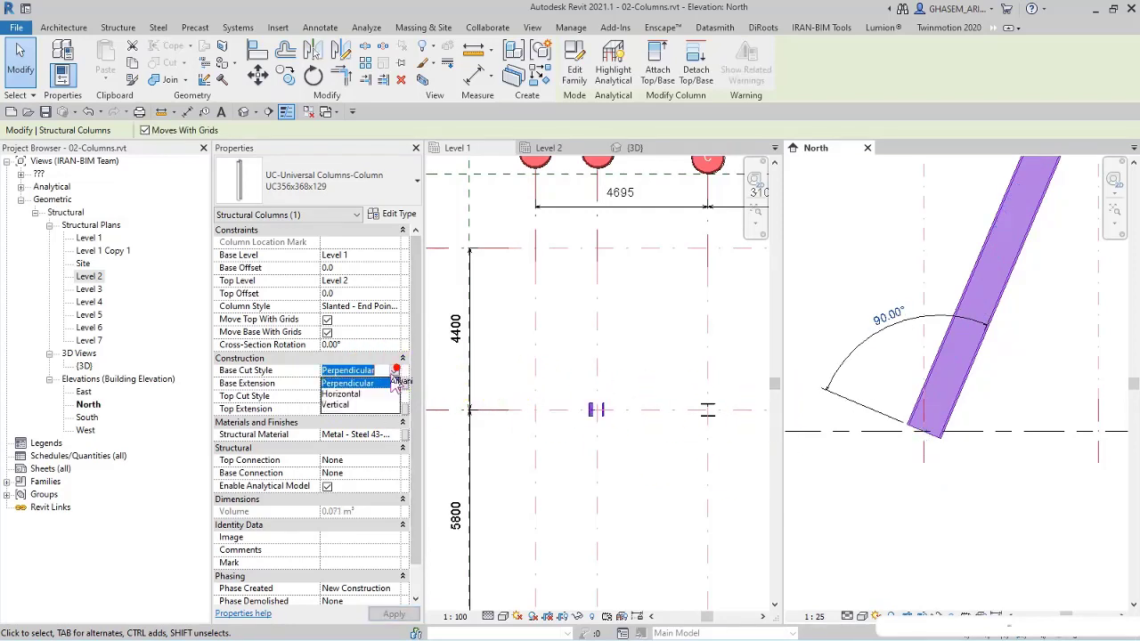
{"action": "left_click", "coordinate": [338, 394]}
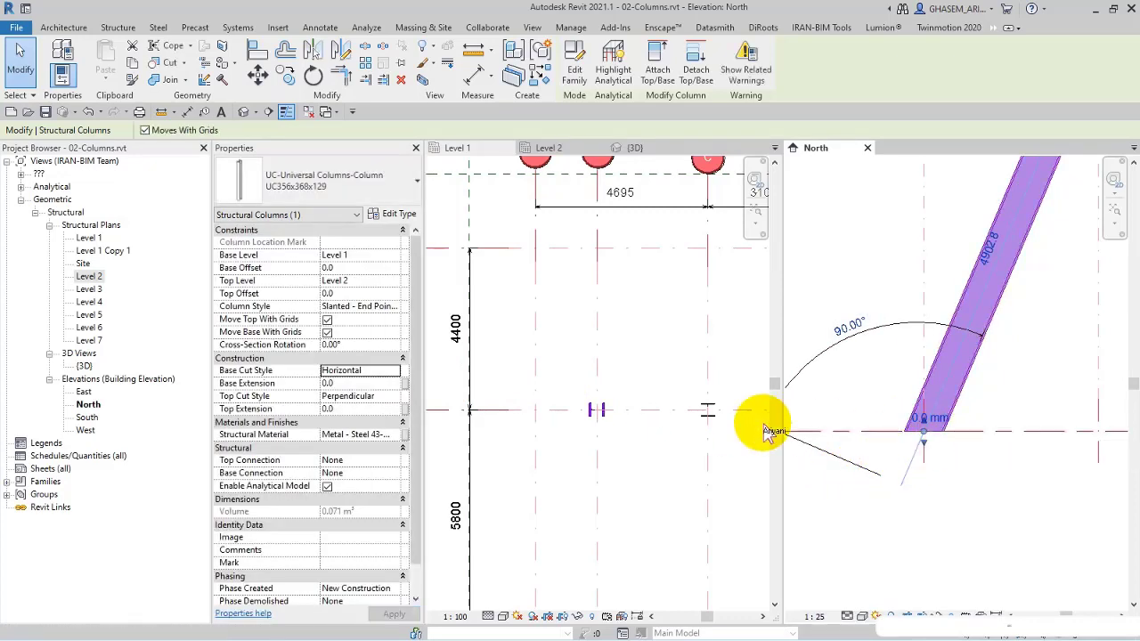
{"action": "left_click", "coordinate": [374, 384]}
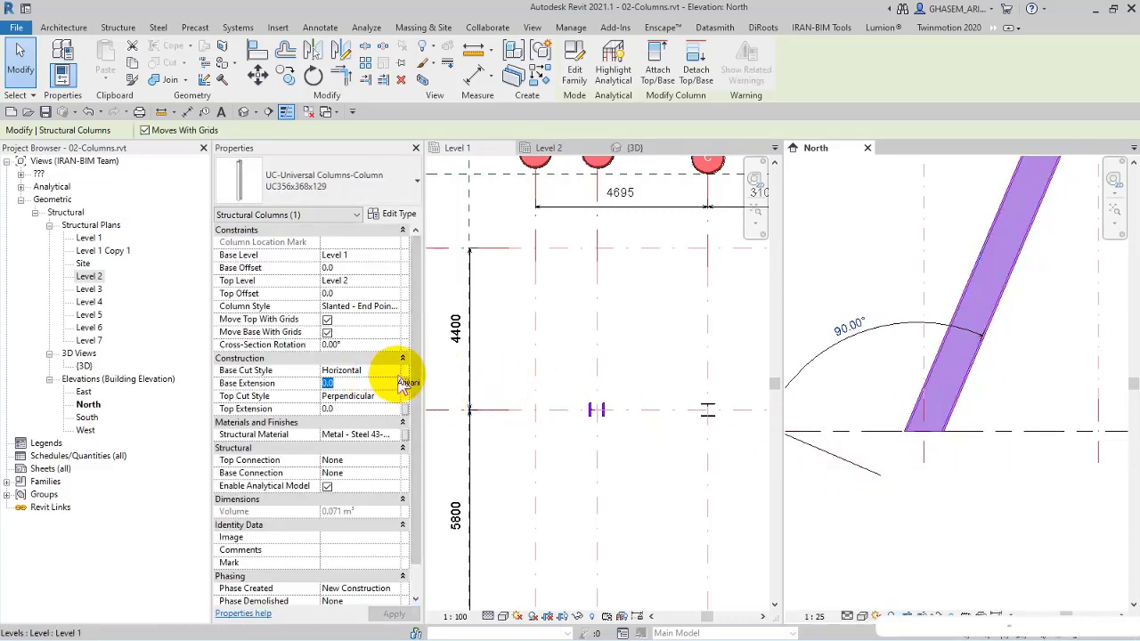
- Try the Vertical Base Cut Style on the slanted column and return it to Horizontal
{"action": "left_click", "coordinate": [395, 371]}
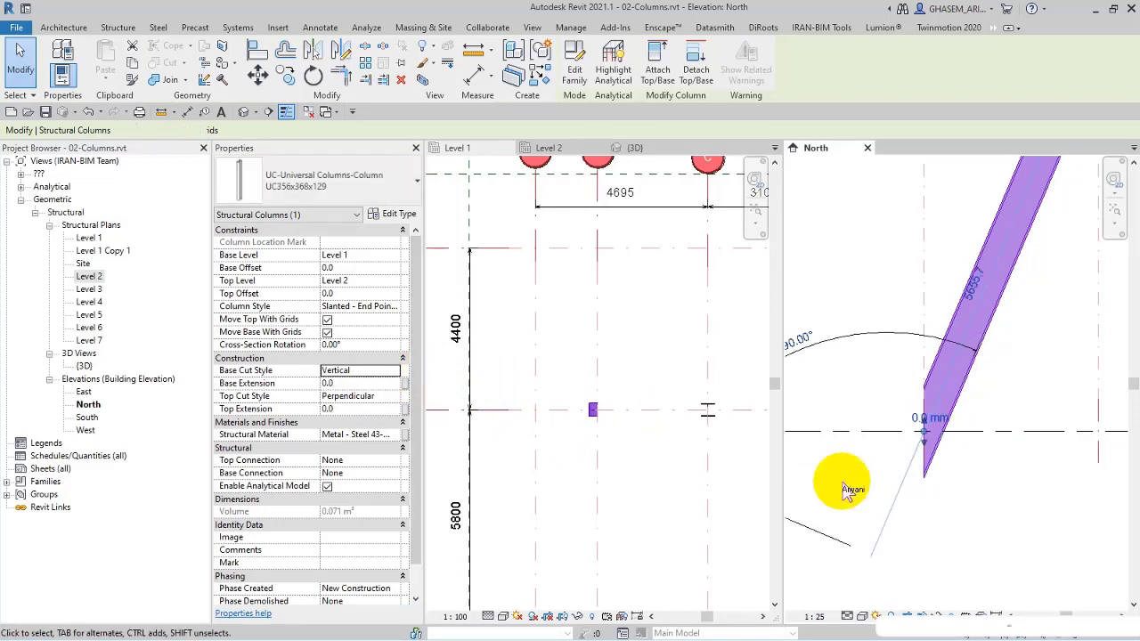
{"action": "left_click", "coordinate": [392, 371]}
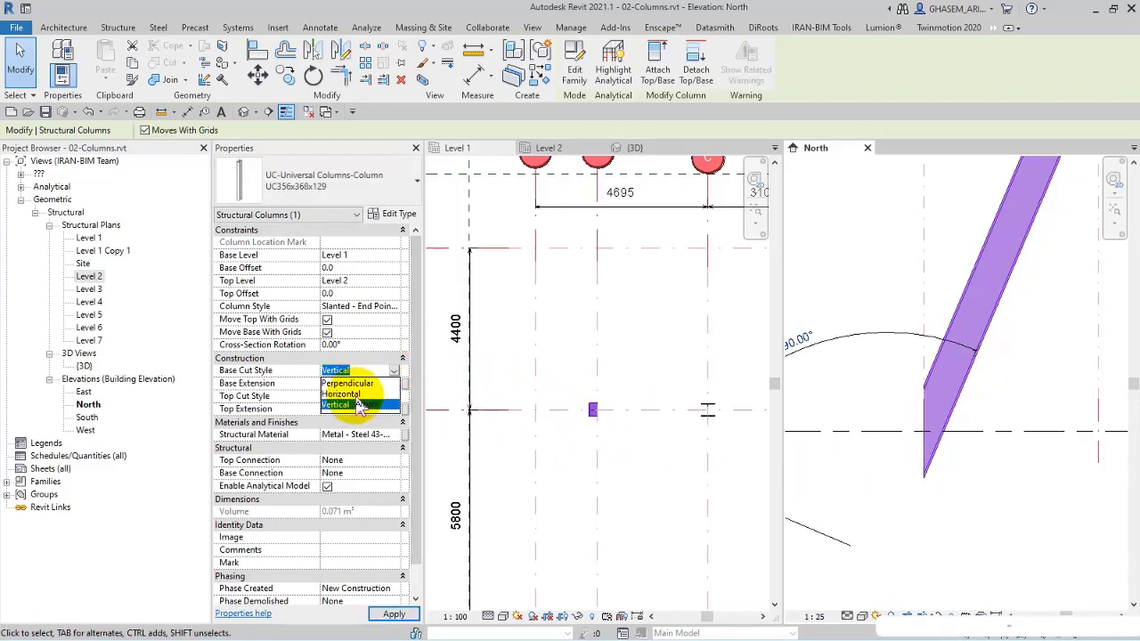
{"action": "scroll", "coordinate": [886, 427], "scroll_direction": "down", "scroll_amount": 2}
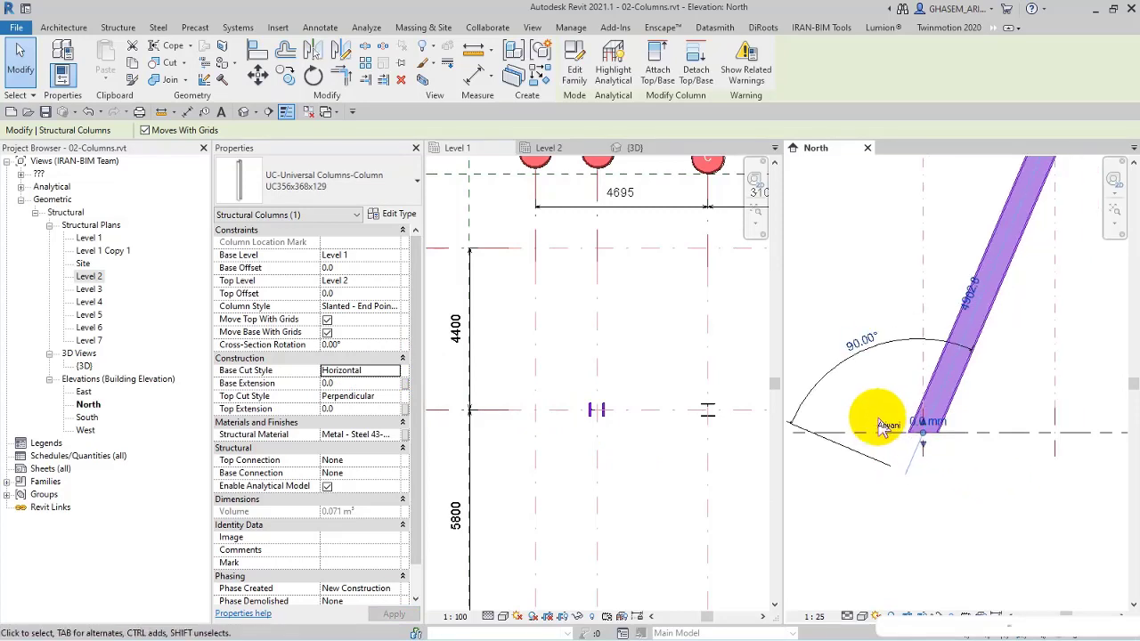
- Try the Horizontal Top Cut Style at the slanted column's upper end and switch it to Vertical
{"action": "scroll", "coordinate": [992, 228], "scroll_direction": "up", "scroll_amount": 4}
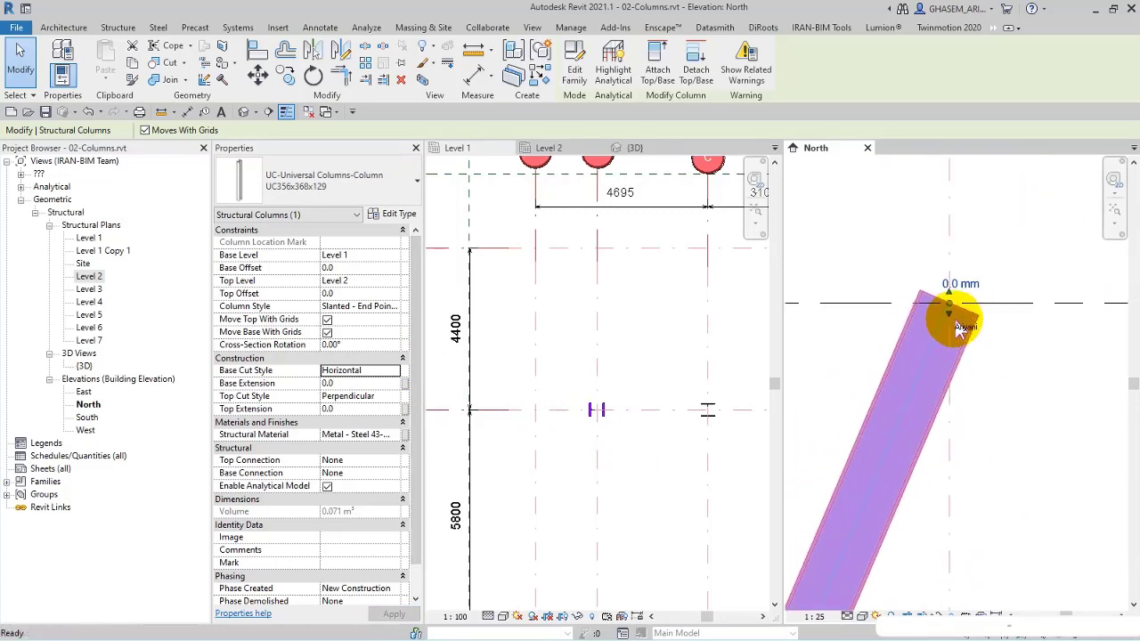
{"action": "left_click", "coordinate": [389, 395]}
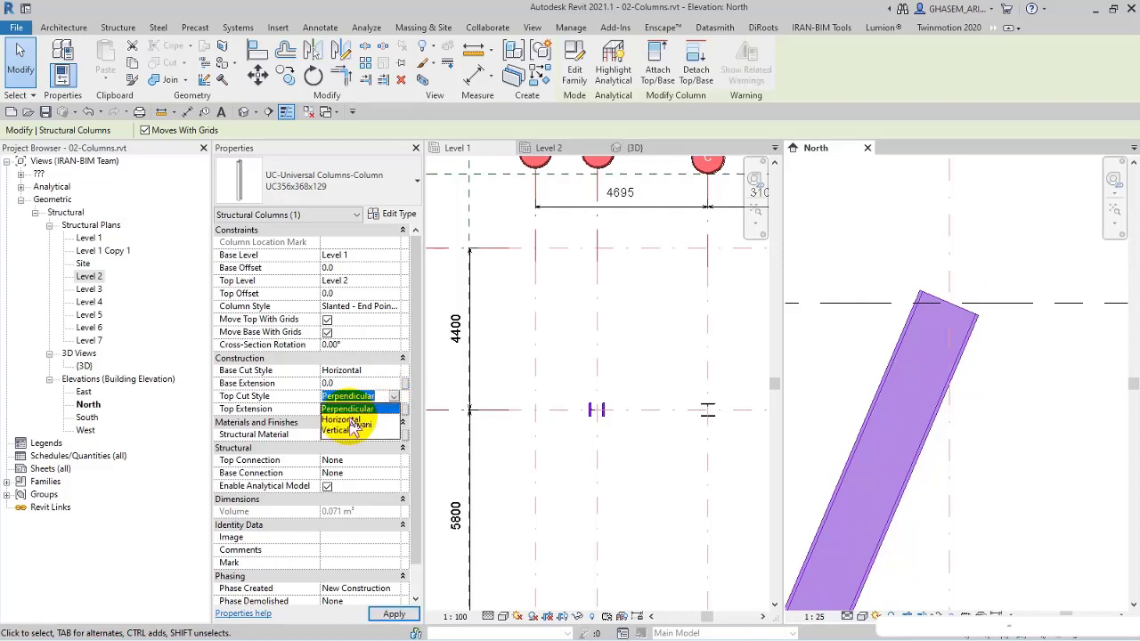
{"action": "left_click", "coordinate": [347, 419]}
{"action": "left_click", "coordinate": [392, 395]}
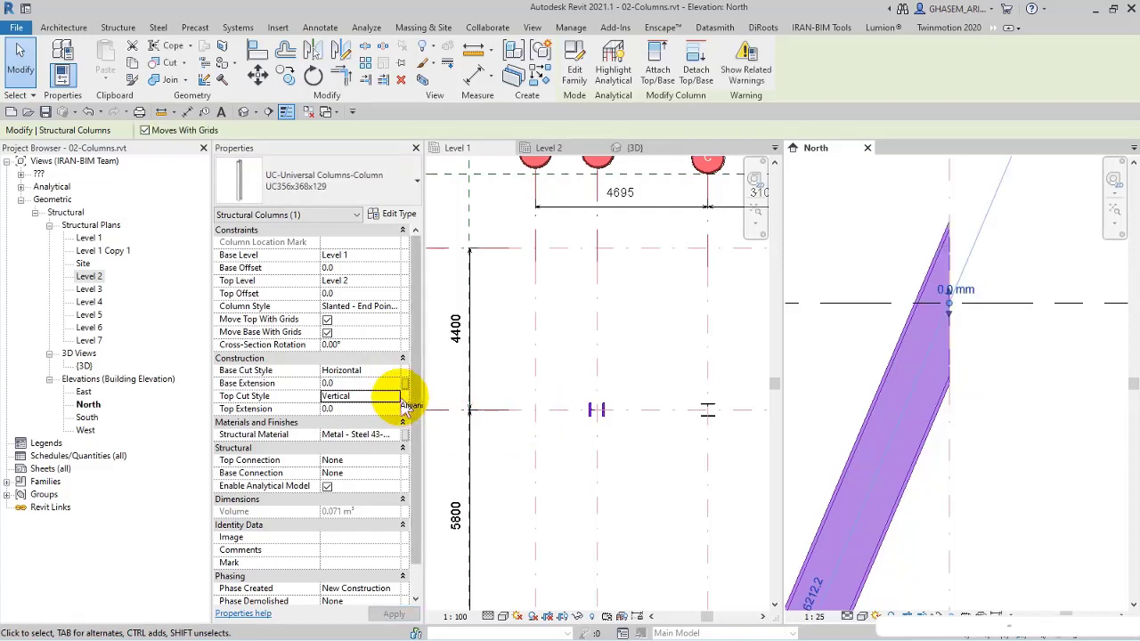
- Set the slanted column's Top Cut Style to Horizontal and inspect its structural material in the Material Browser
{"action": "left_click", "coordinate": [352, 420]}
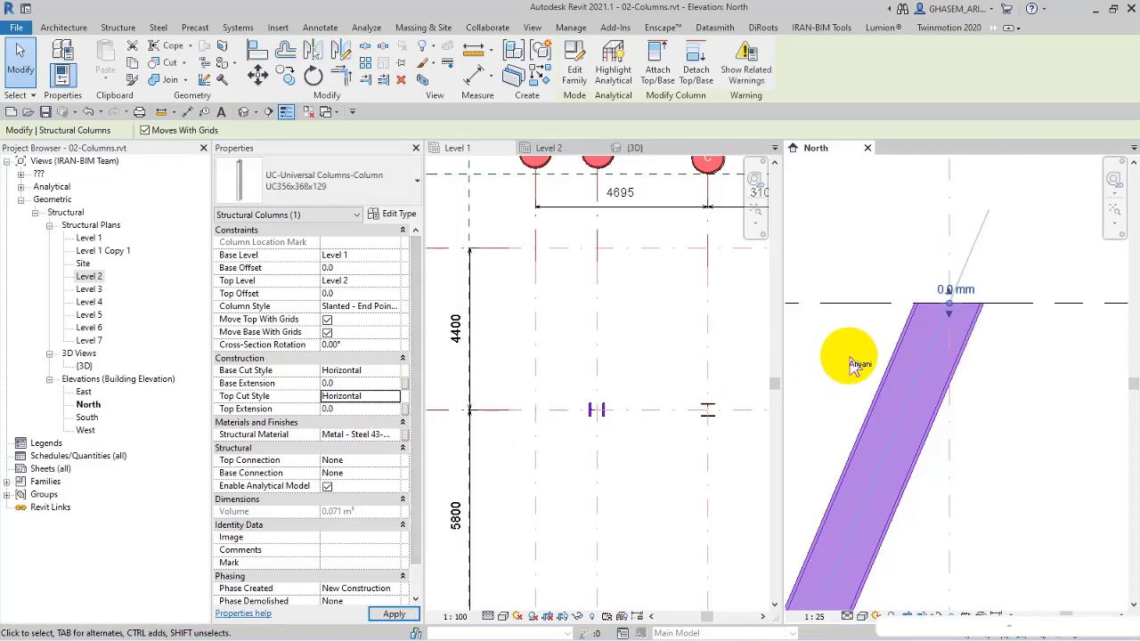
{"action": "scroll", "coordinate": [855, 360], "scroll_direction": "down", "scroll_amount": 3}
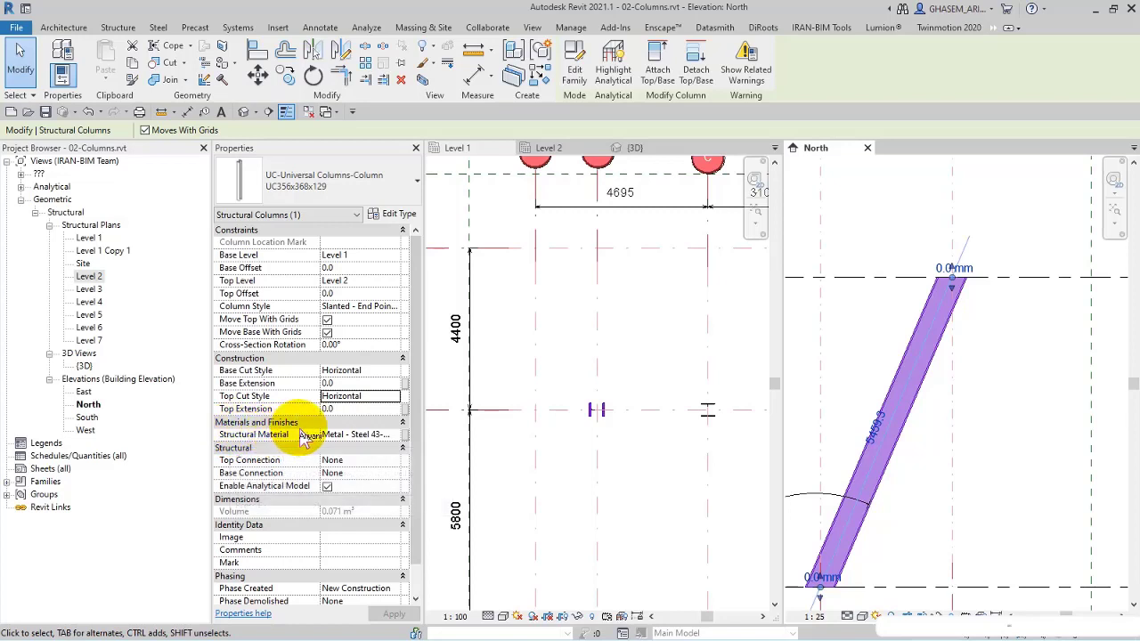
{"action": "left_click", "coordinate": [368, 436]}
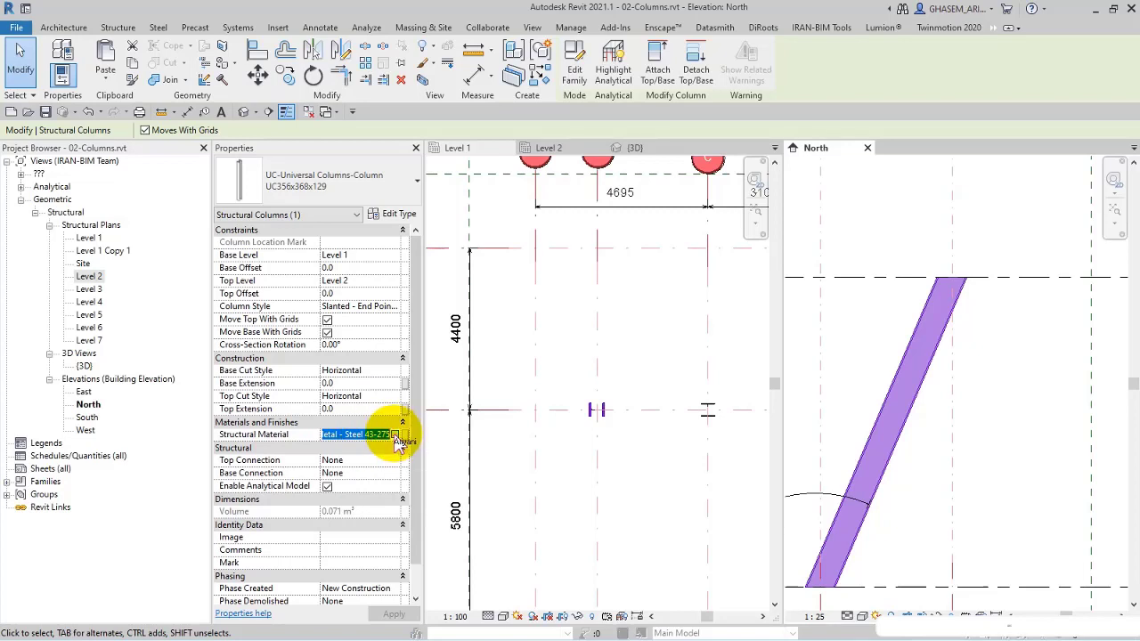
{"action": "left_click", "coordinate": [395, 434]}
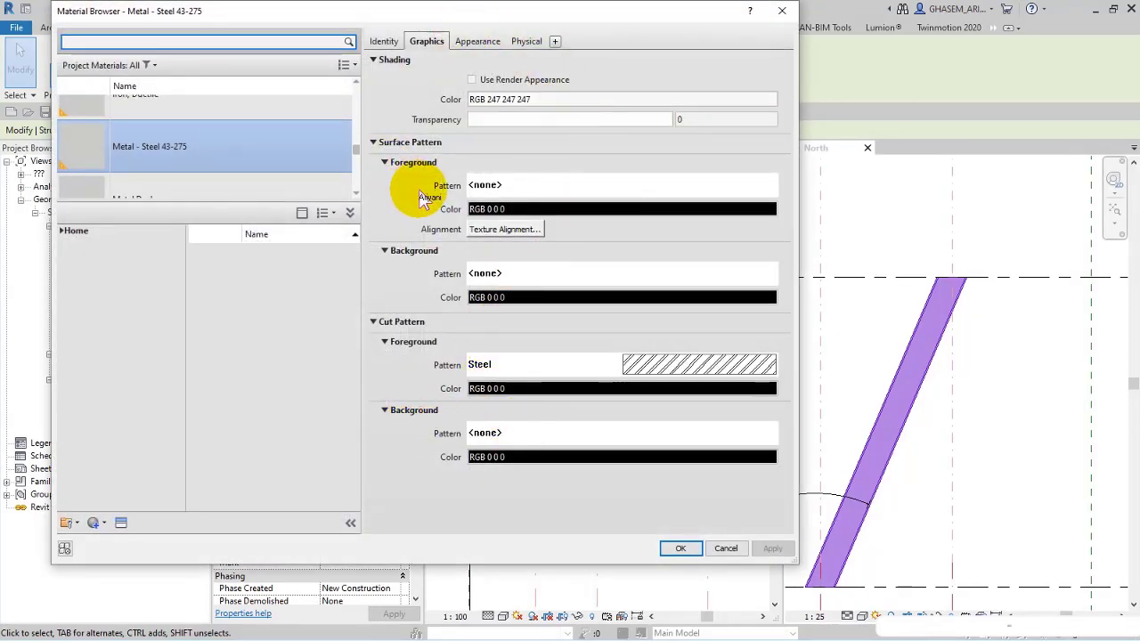
{"action": "left_click", "coordinate": [783, 12]}
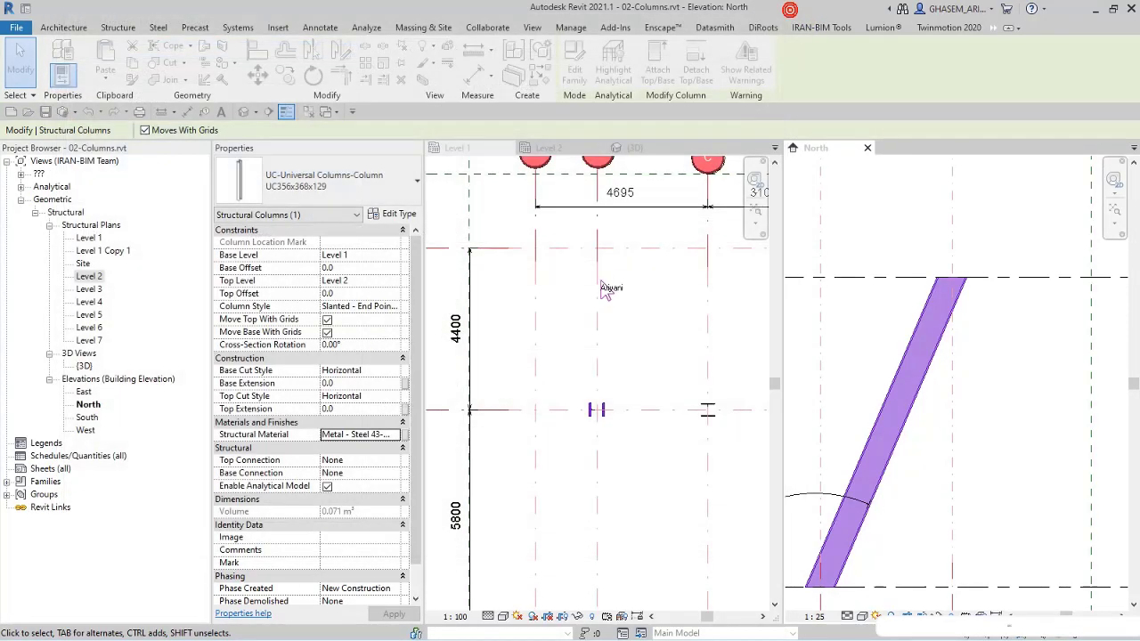
- On Level 1, place vertical UC356x368x129 columns at the intersections of the two uppermost horizontal grids with all the vertical grids
{"action": "left_click", "coordinate": [492, 299]}
{"action": "scroll", "coordinate": [588, 330], "scroll_direction": "down", "scroll_amount": 3}
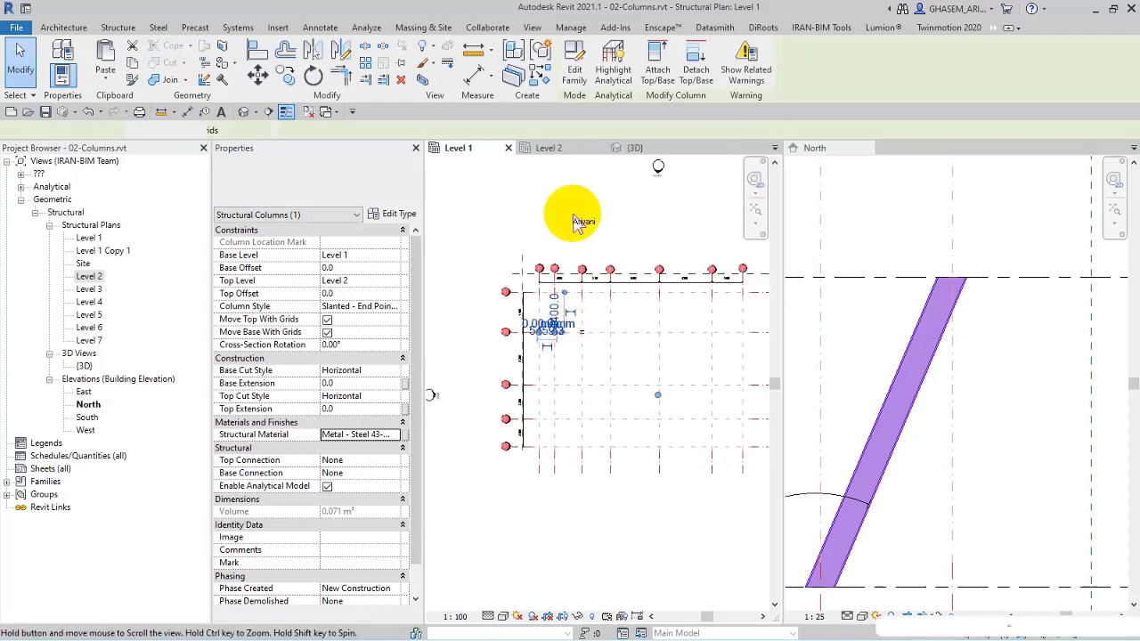
{"action": "key", "text": "c"}
{"action": "key", "text": "l"}
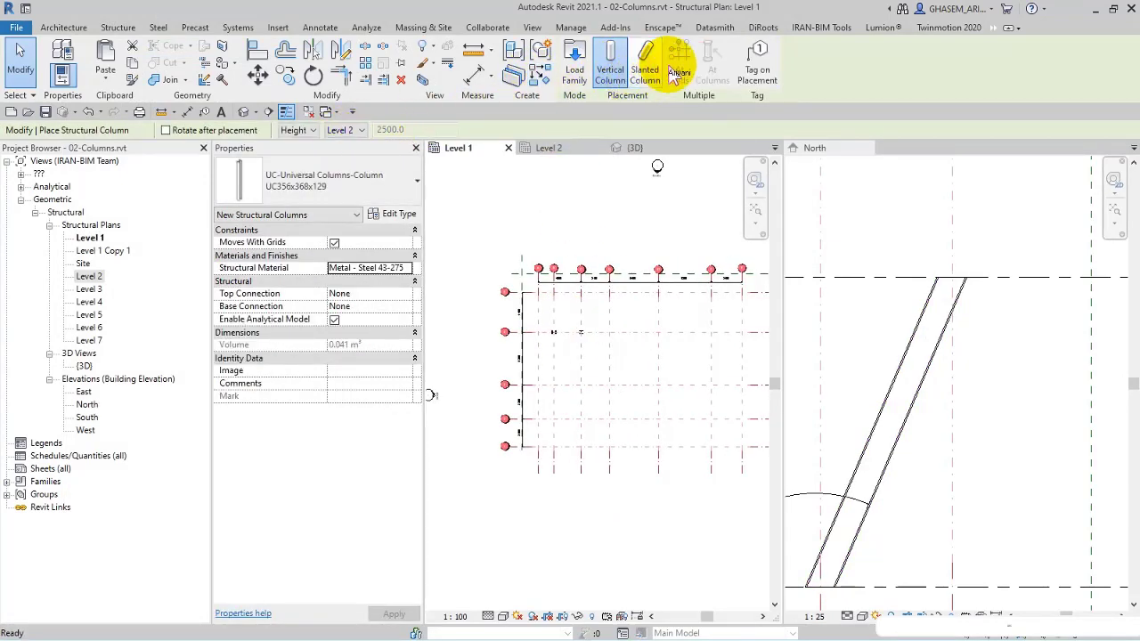
{"action": "left_click", "coordinate": [691, 71]}
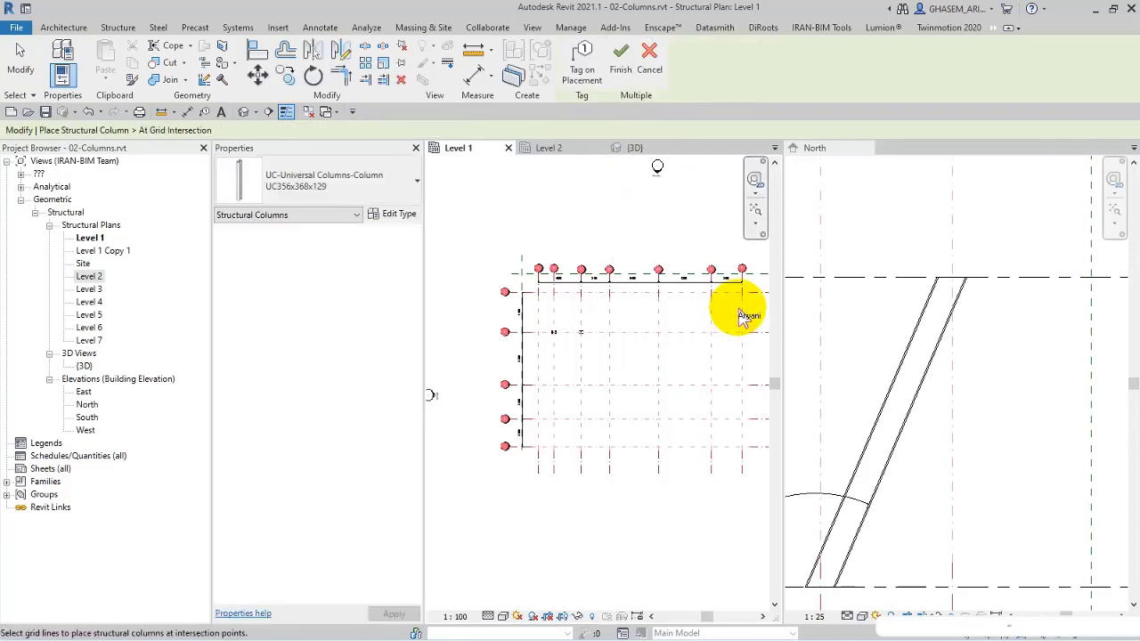
{"action": "left_click_drag", "start_coordinate": [746, 298], "coordinate": [459, 341]}
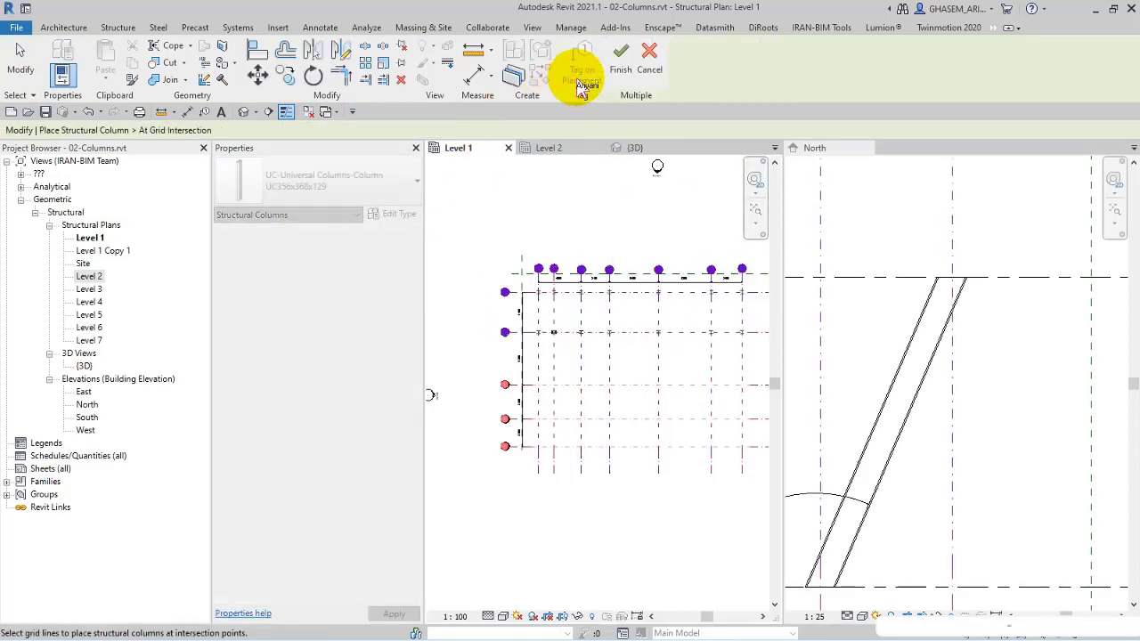
{"action": "left_click", "coordinate": [621, 64]}
{"action": "left_click", "coordinate": [19, 63]}
- In the 3D view, open the structural material of vertical column C-4 and search the materials for "color" and "metal"
{"action": "left_click", "coordinate": [628, 148]}
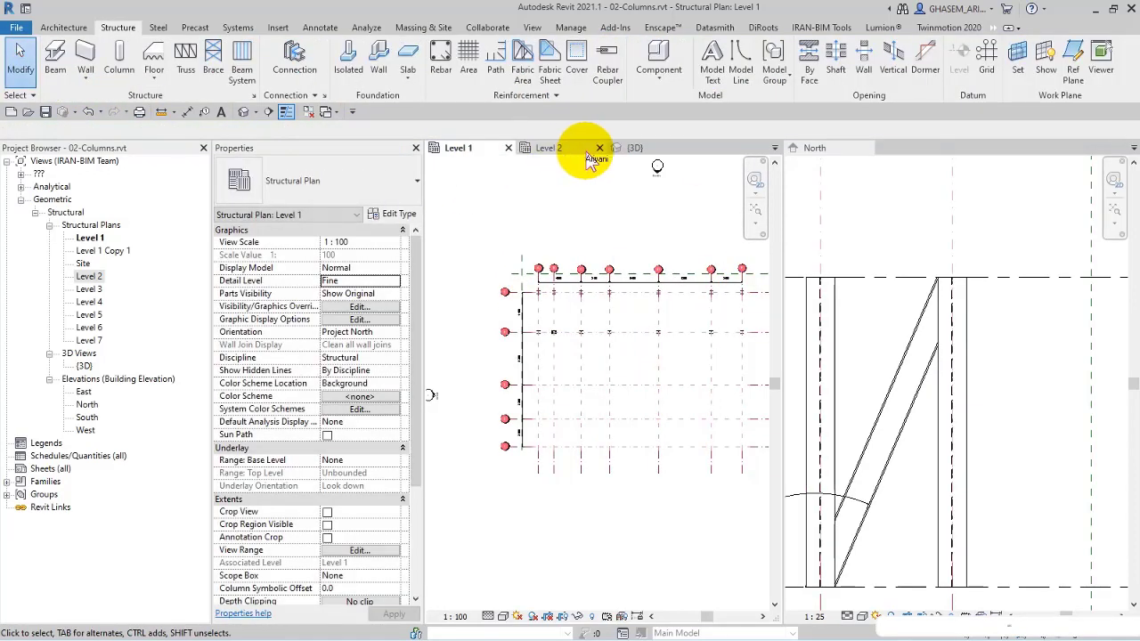
{"action": "scroll", "coordinate": [653, 361], "scroll_direction": "down", "scroll_amount": 5}
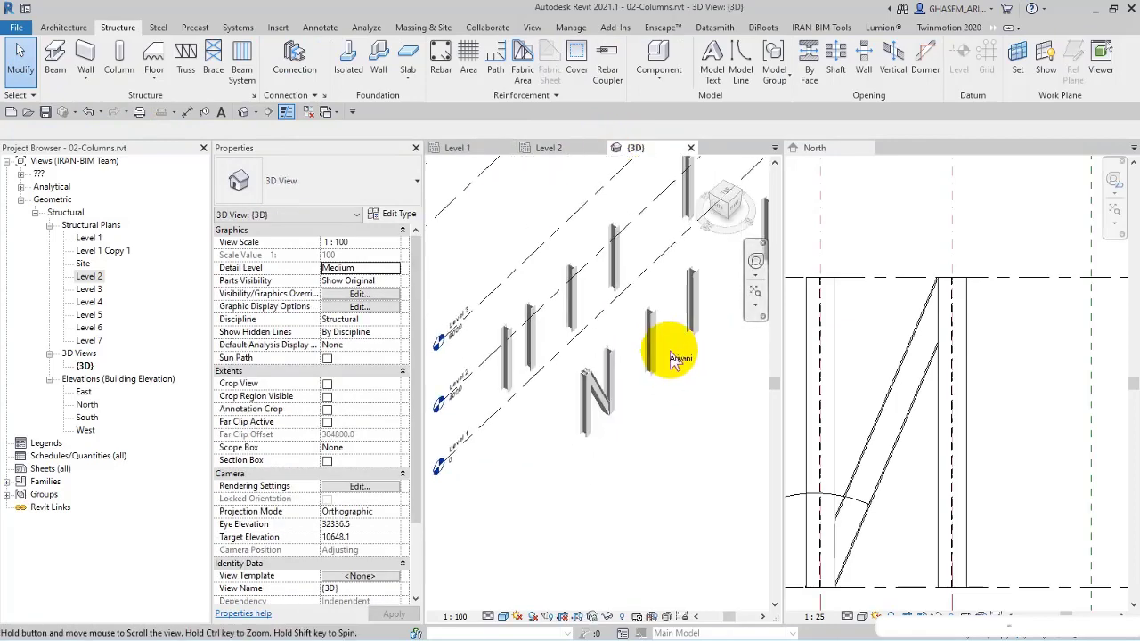
{"action": "left_click", "coordinate": [653, 363]}
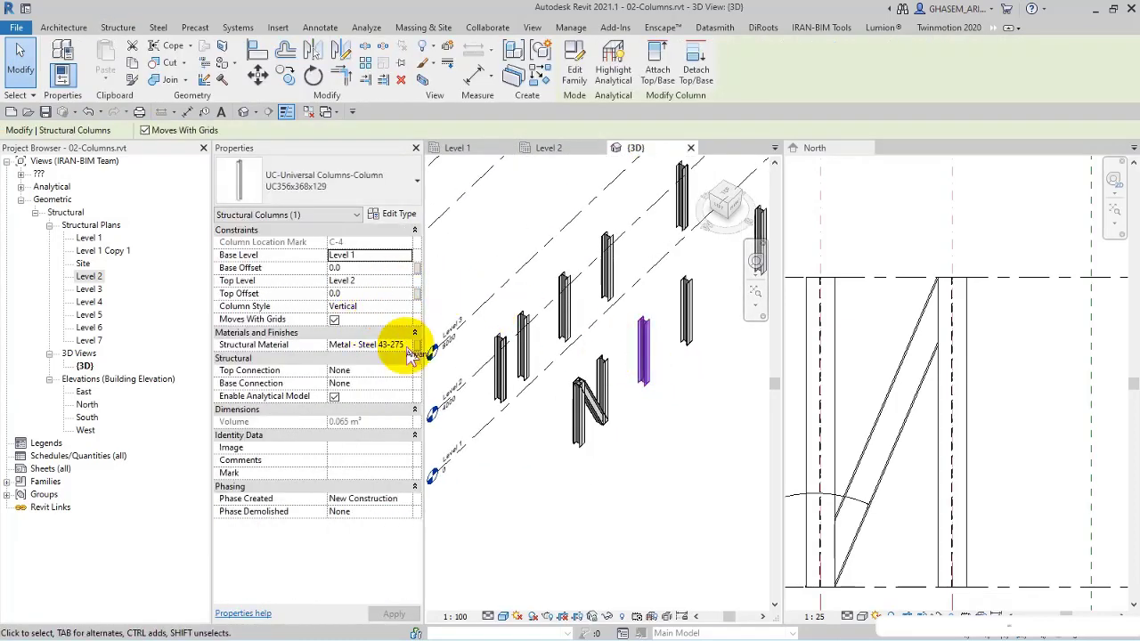
{"action": "left_click", "coordinate": [408, 346]}
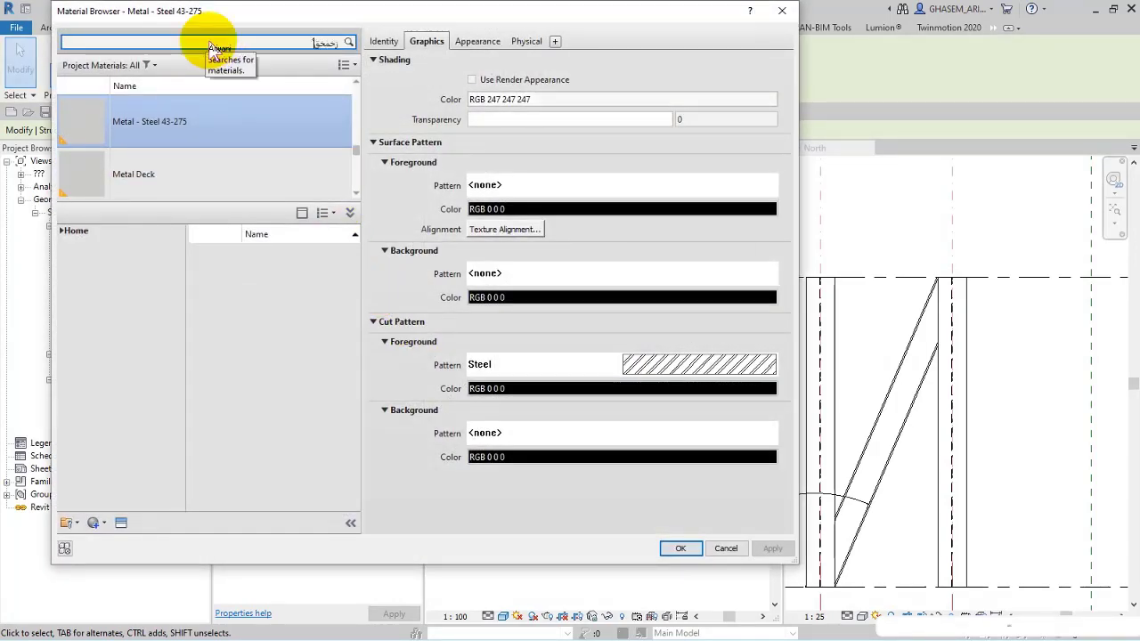
{"action": "key", "text": "BackSpace"}
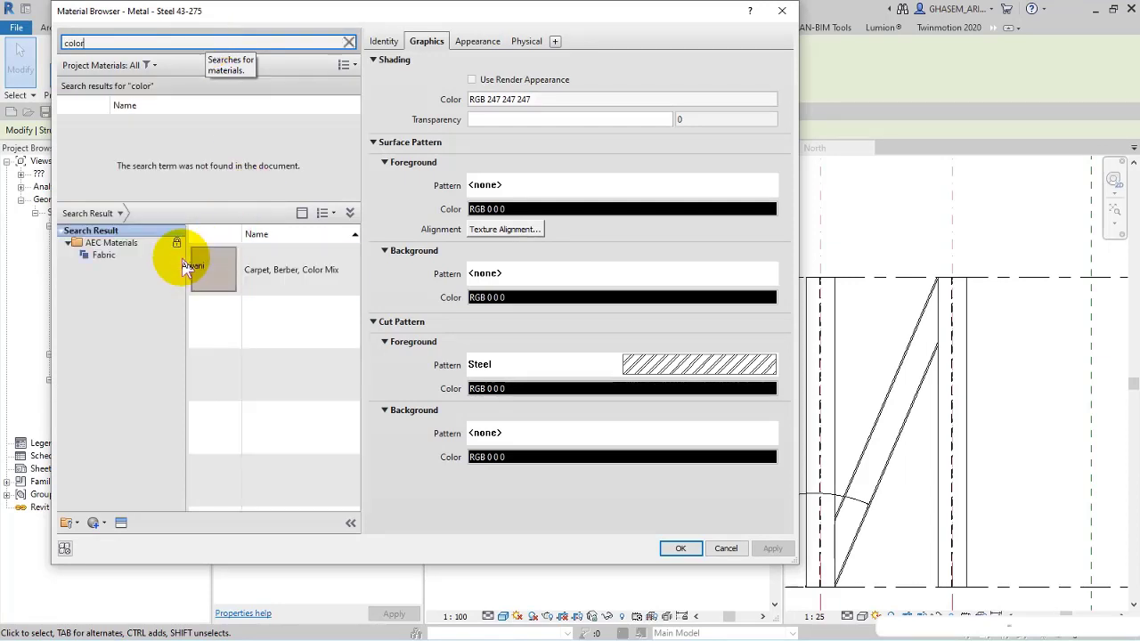
{"action": "left_click", "coordinate": [104, 255]}
{"action": "left_click", "coordinate": [108, 43]}
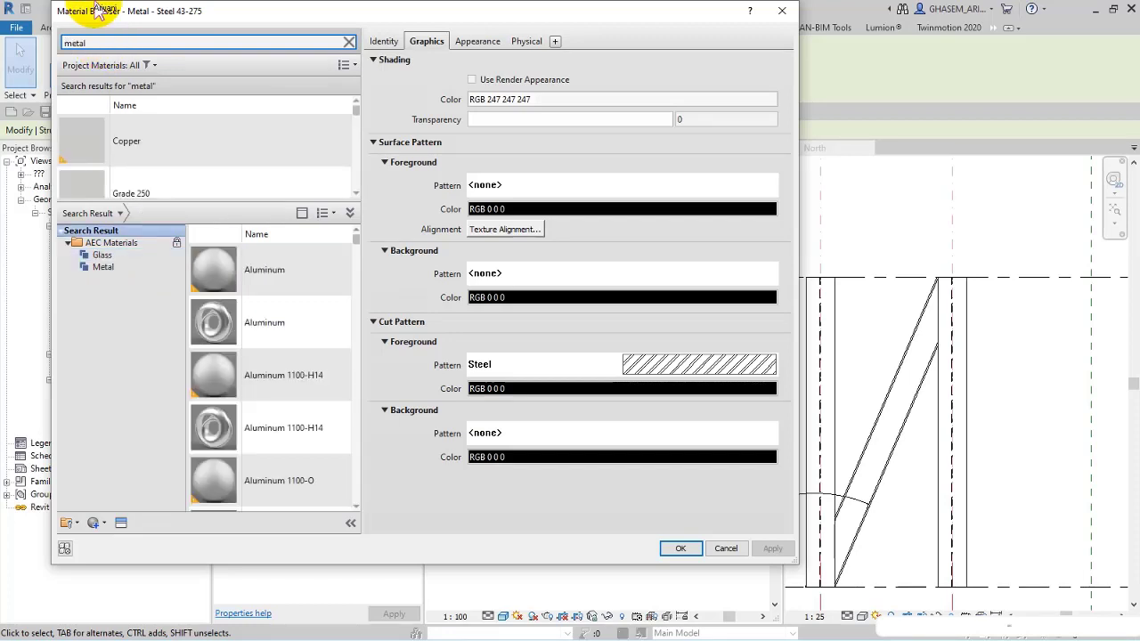
{"action": "scroll", "coordinate": [270, 352], "scroll_direction": "down", "scroll_amount": 5}
{"action": "scroll", "coordinate": [277, 384], "scroll_direction": "up", "scroll_amount": 4}
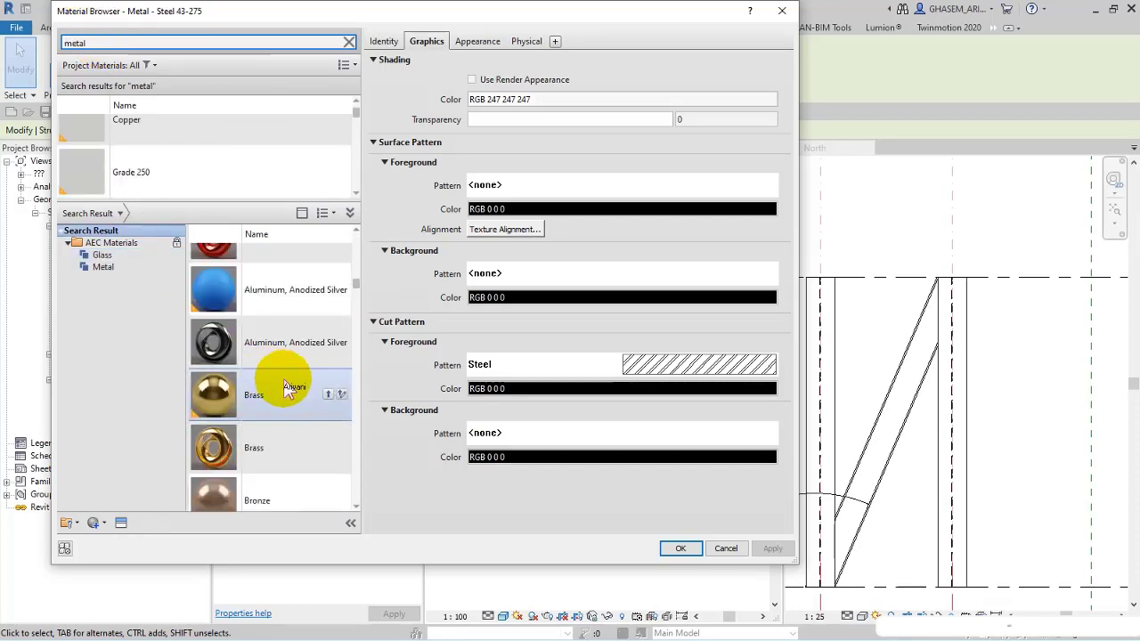
- Add Aluminum, Anodized Red from the library, enable Use Render Appearance for it and apply it to the selected column
{"action": "left_click", "coordinate": [330, 368]}
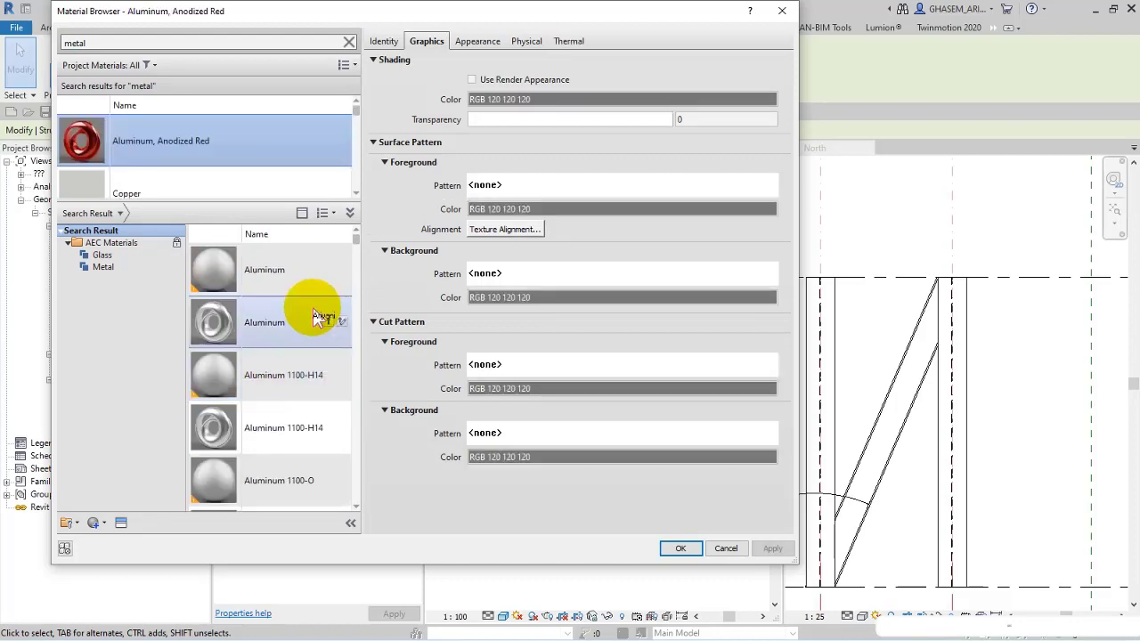
{"action": "left_click", "coordinate": [472, 79]}
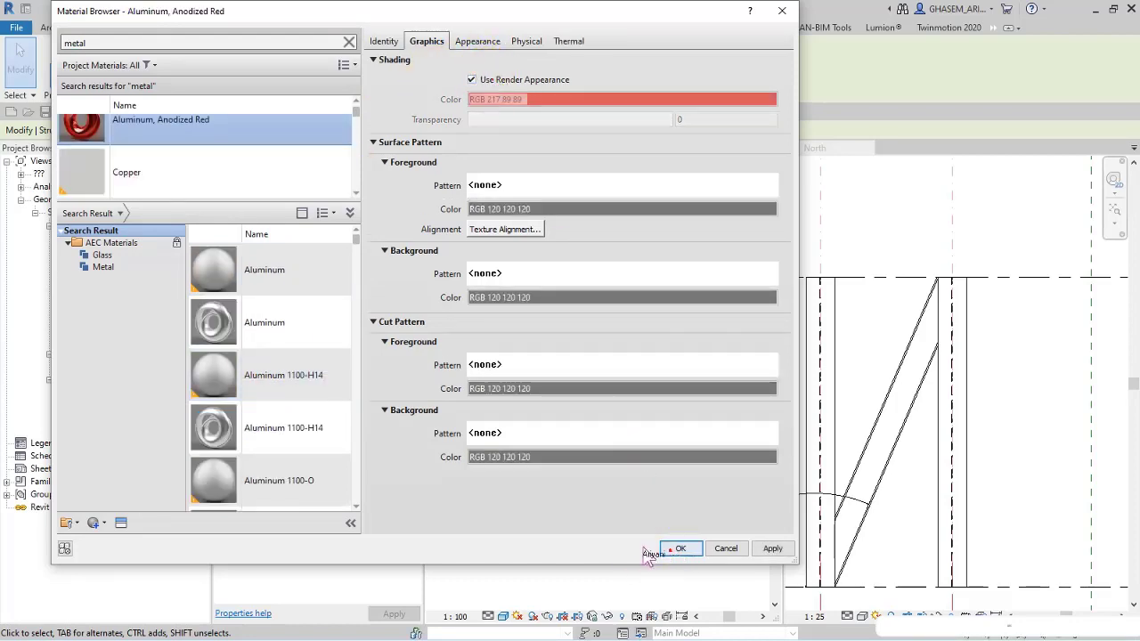
{"action": "left_click", "coordinate": [669, 550]}
{"action": "left_click", "coordinate": [603, 437]}
{"action": "scroll", "coordinate": [674, 287], "scroll_direction": "up", "scroll_amount": 3}
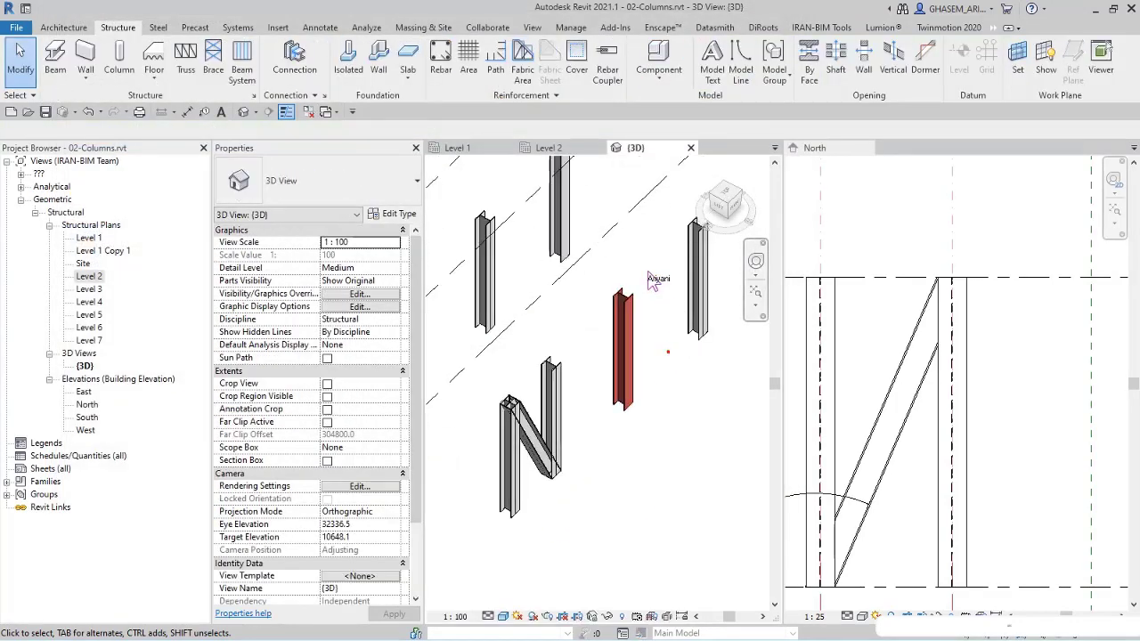
- Open the red column's UC-Universal Columns-Column family for editing and display its family types
{"action": "left_click", "coordinate": [660, 346]}
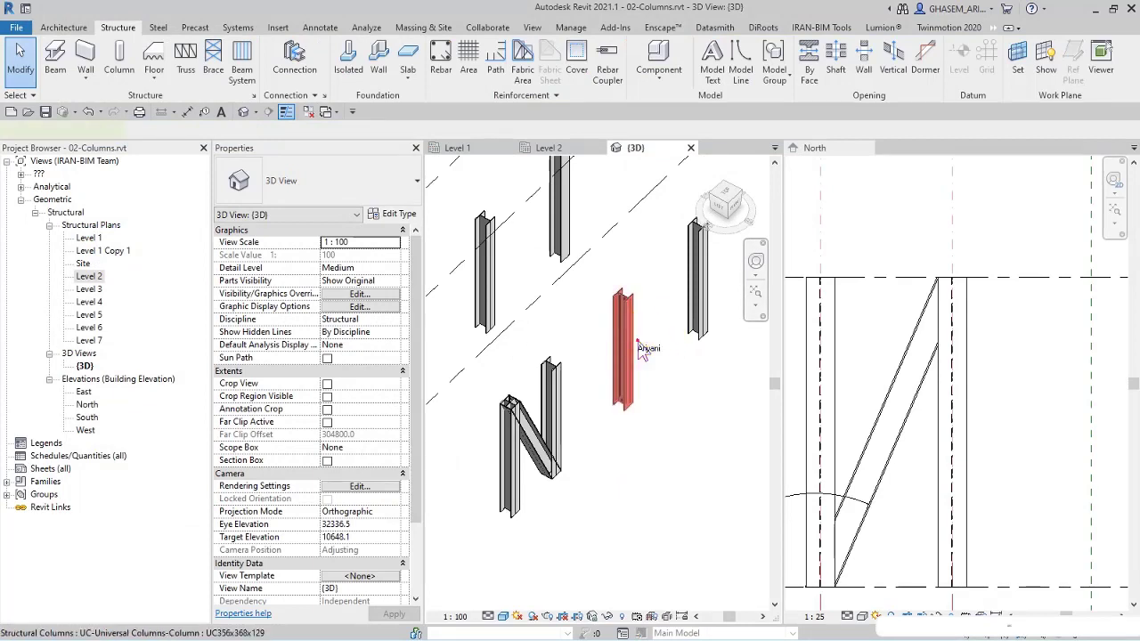
{"action": "left_click", "coordinate": [622, 345]}
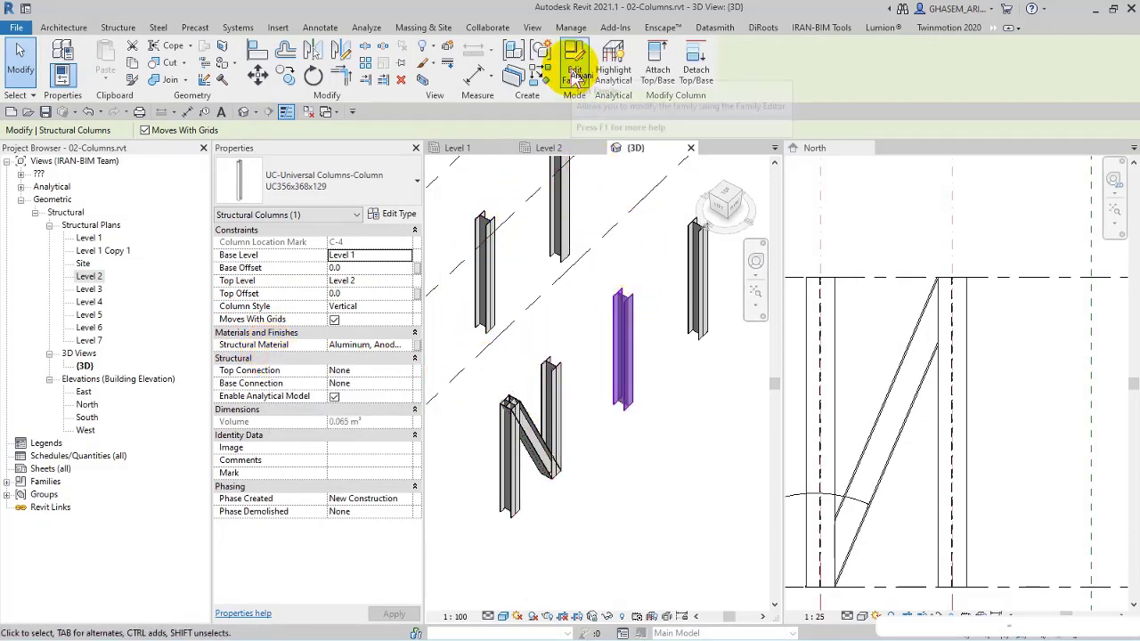
{"action": "left_click", "coordinate": [577, 77]}
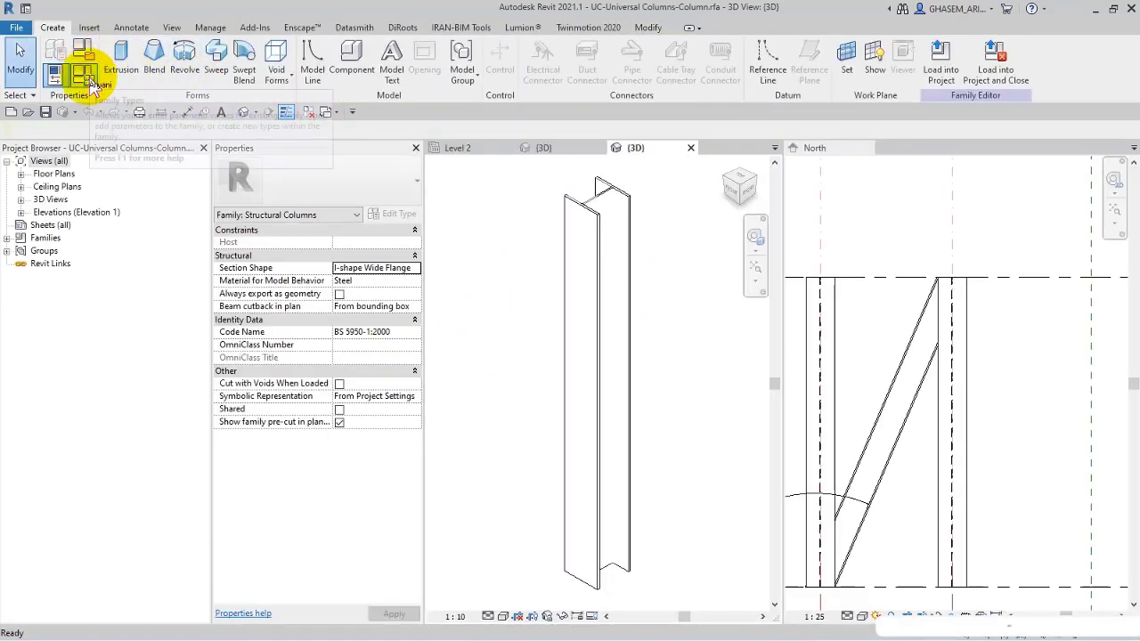
{"action": "left_click", "coordinate": [84, 76]}
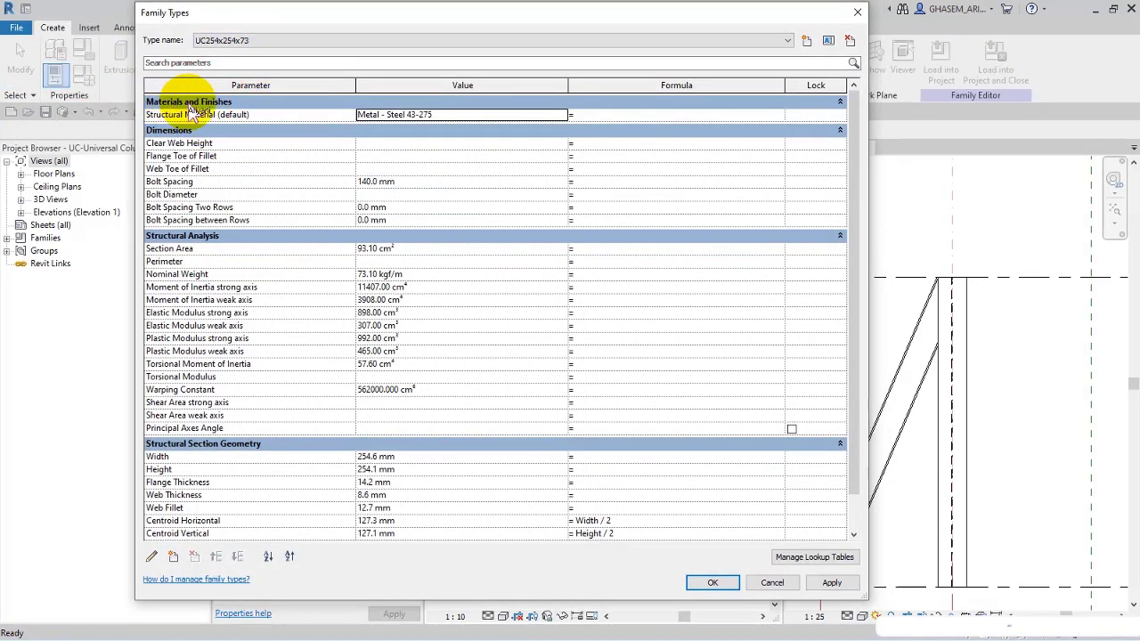
- Change the family's Structural Material parameter to a type parameter and accept the family types
{"action": "left_click", "coordinate": [239, 116]}
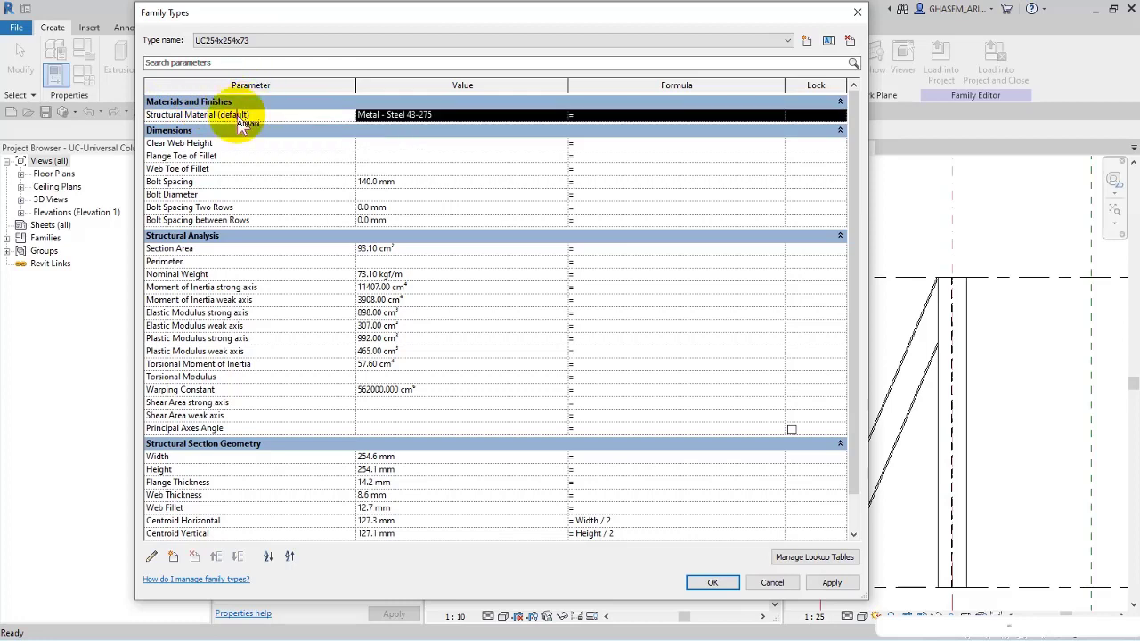
{"action": "left_click", "coordinate": [152, 559]}
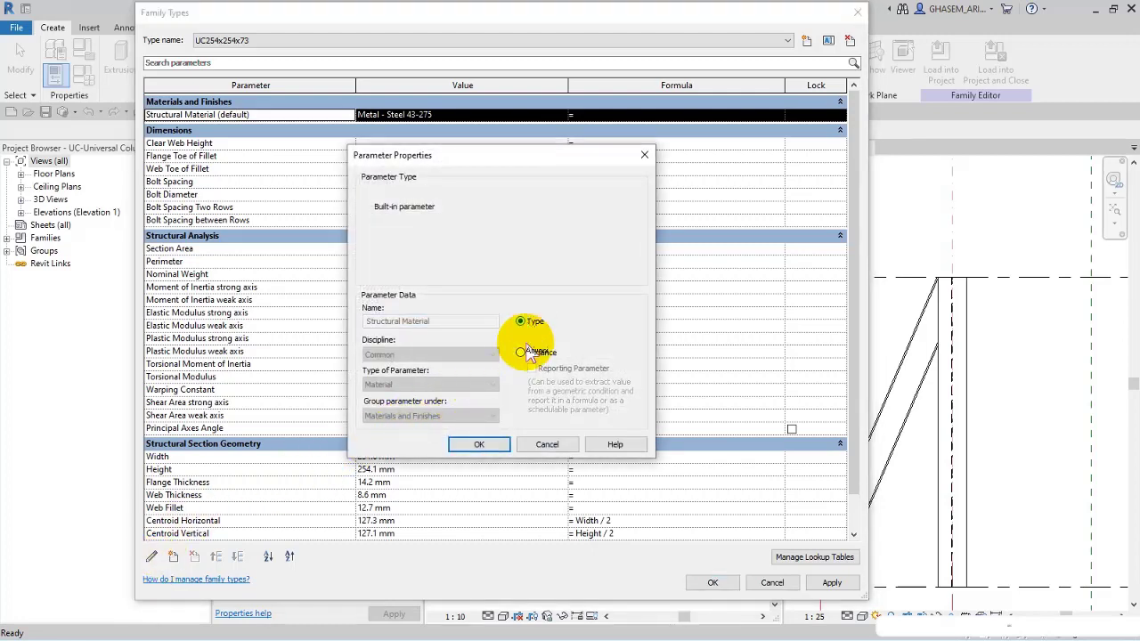
{"action": "left_click", "coordinate": [479, 444]}
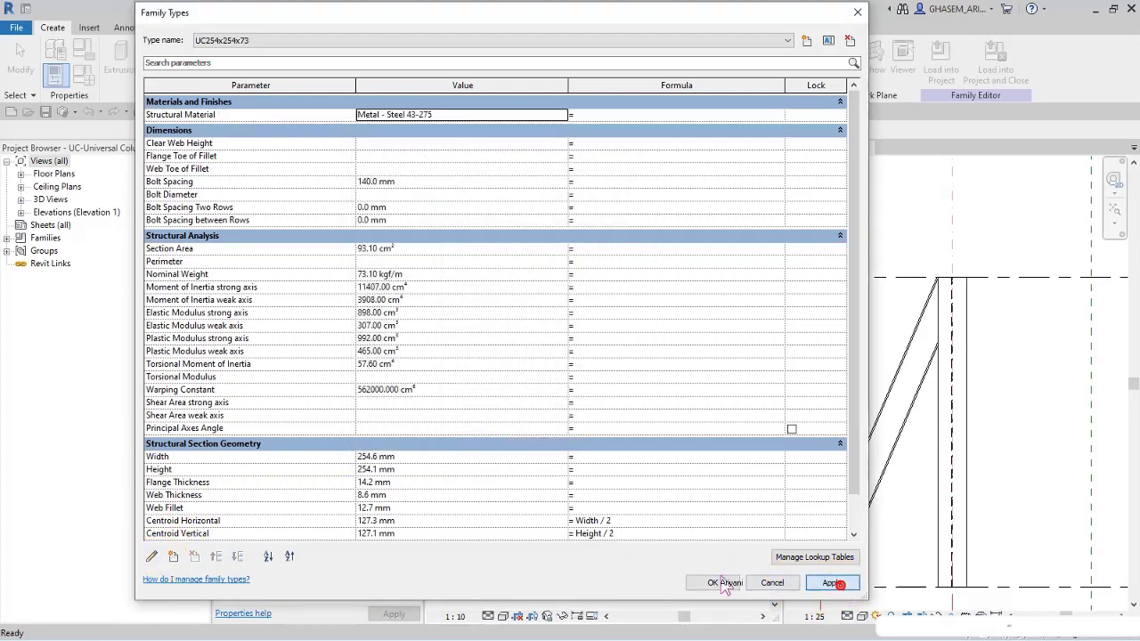
{"action": "left_click", "coordinate": [716, 583]}
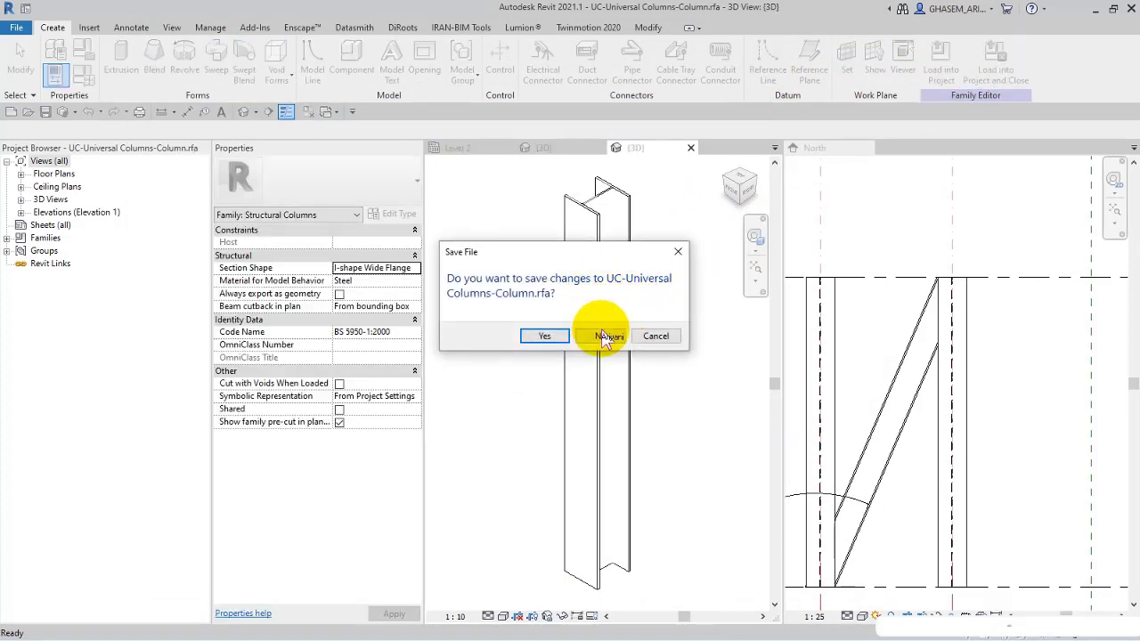
- Load the edited column family into the project without saving its file, overwriting only the existing version
{"action": "left_click", "coordinate": [602, 336]}
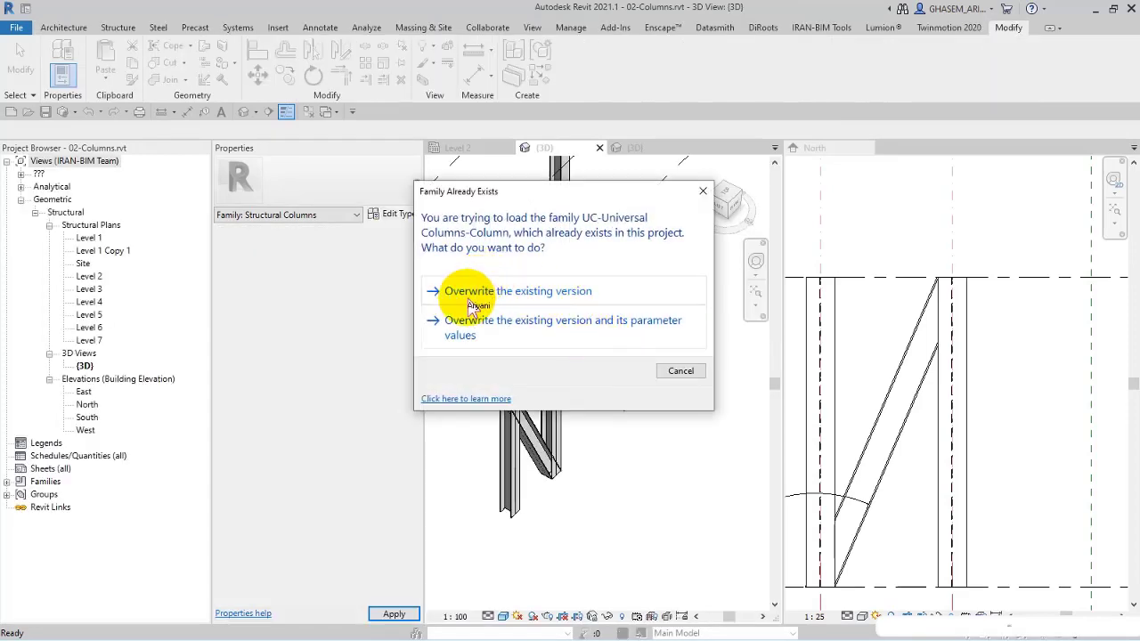
{"action": "left_click", "coordinate": [481, 294]}
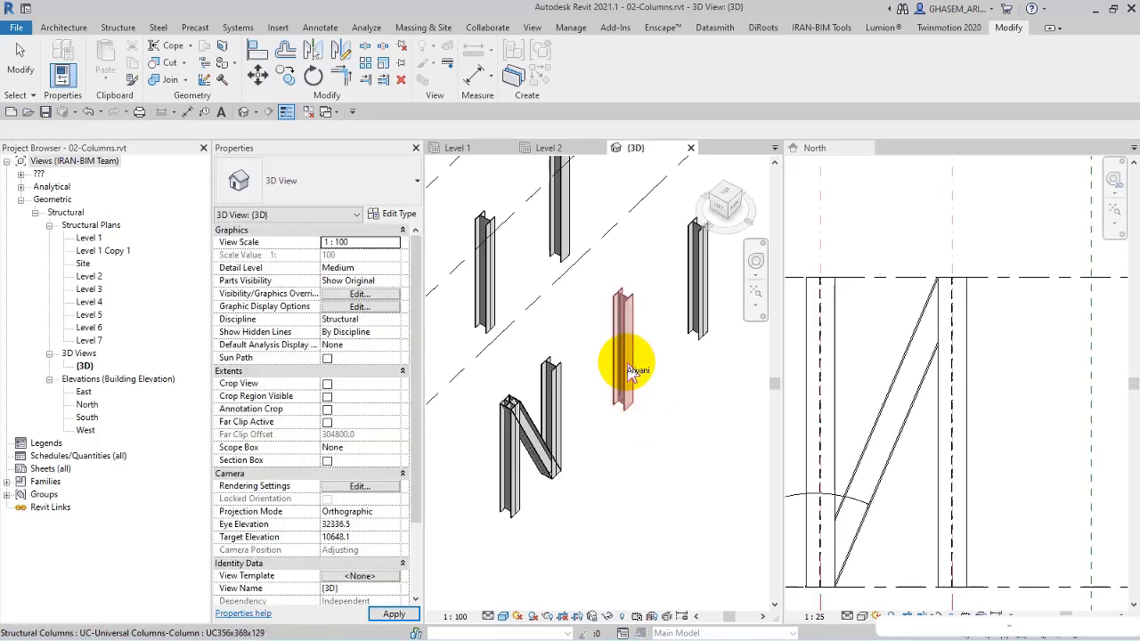
- In the type properties of UC356x368x129, open the Structural Material choice and select Aluminum, Anodized Red
{"action": "left_click", "coordinate": [626, 365]}
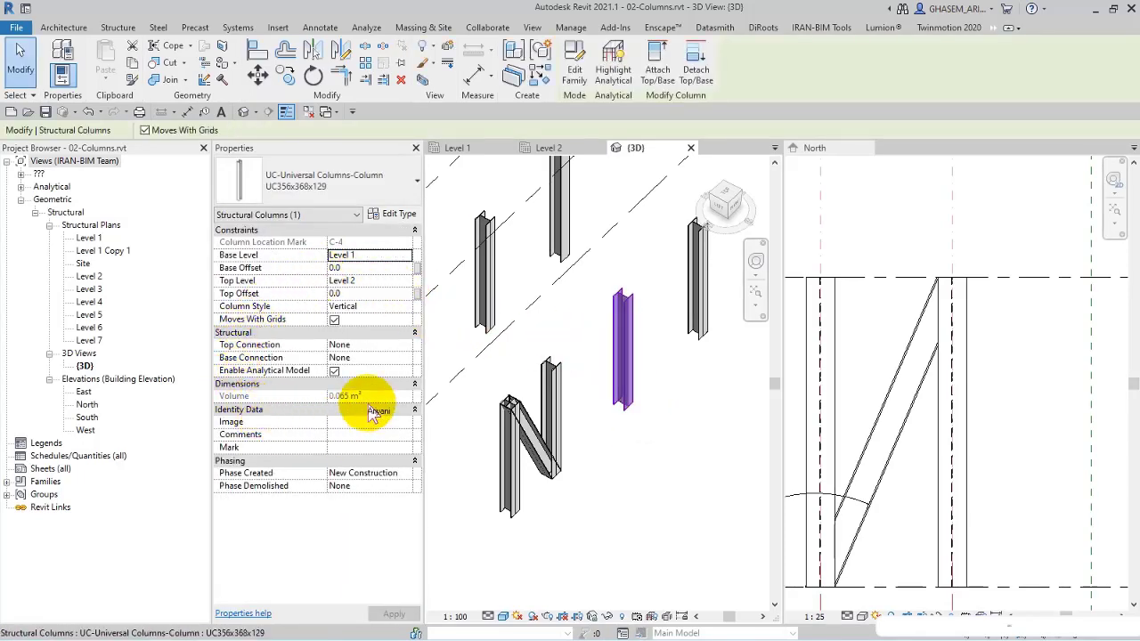
{"action": "left_click", "coordinate": [398, 215]}
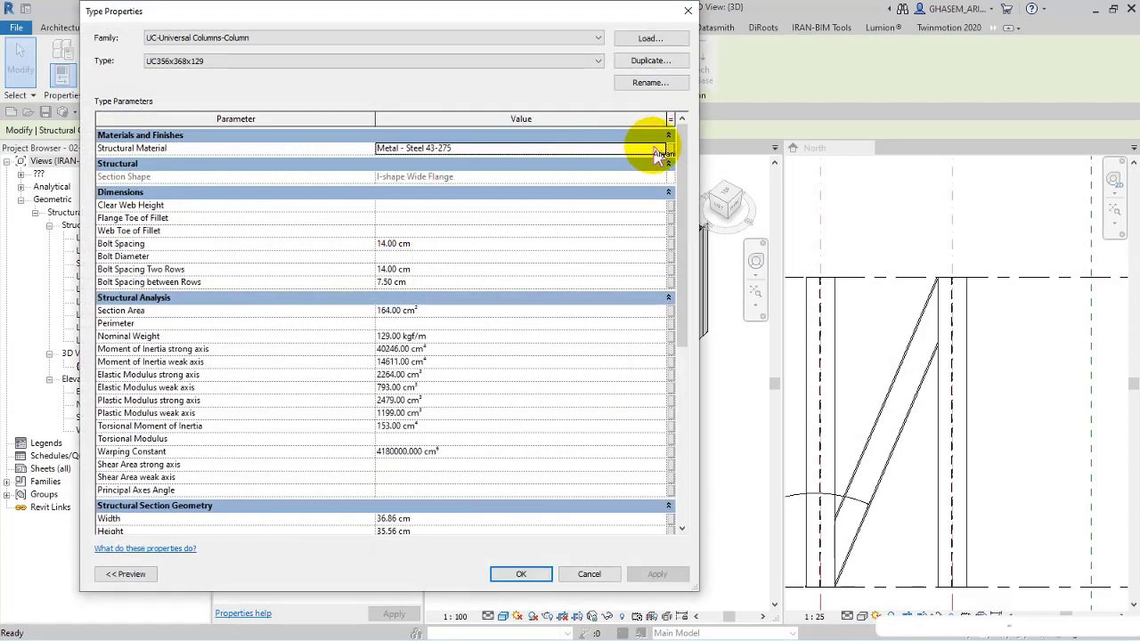
{"action": "left_click", "coordinate": [661, 149]}
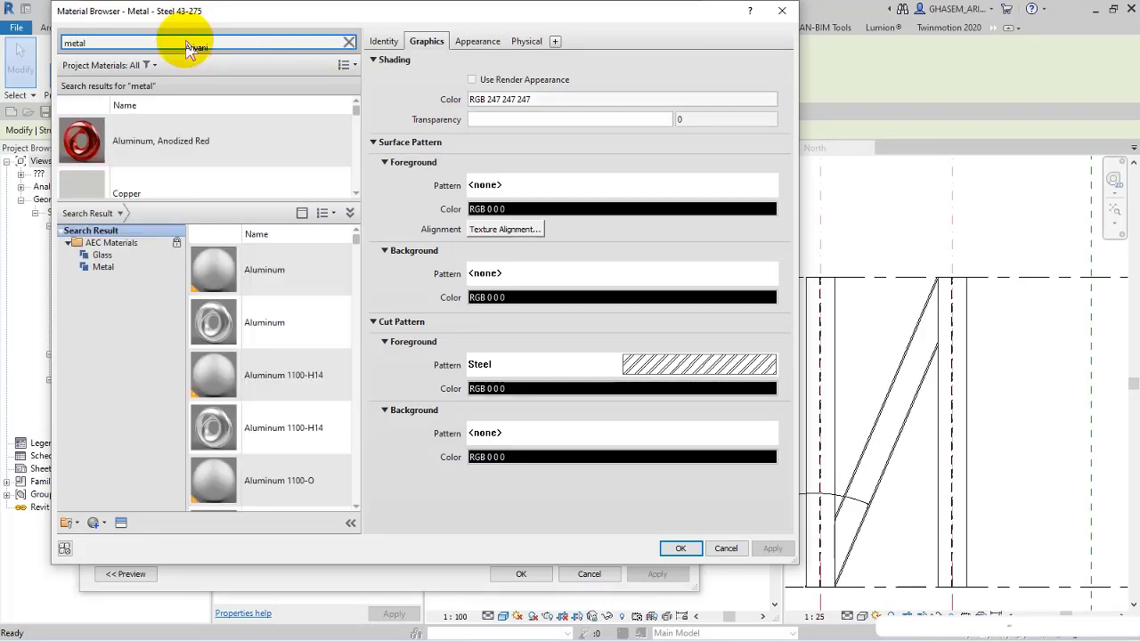
{"action": "left_click", "coordinate": [166, 136]}
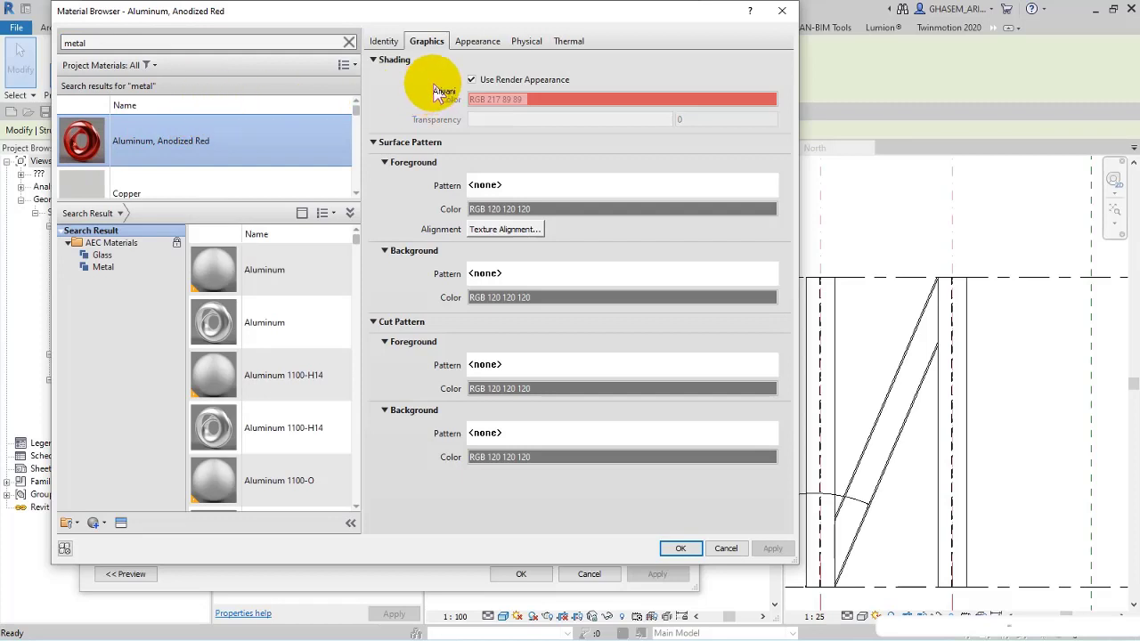
- Search the materials for "iron", narrow the library results to Metal and search for "metal" again
{"action": "double_click", "coordinate": [130, 44]}
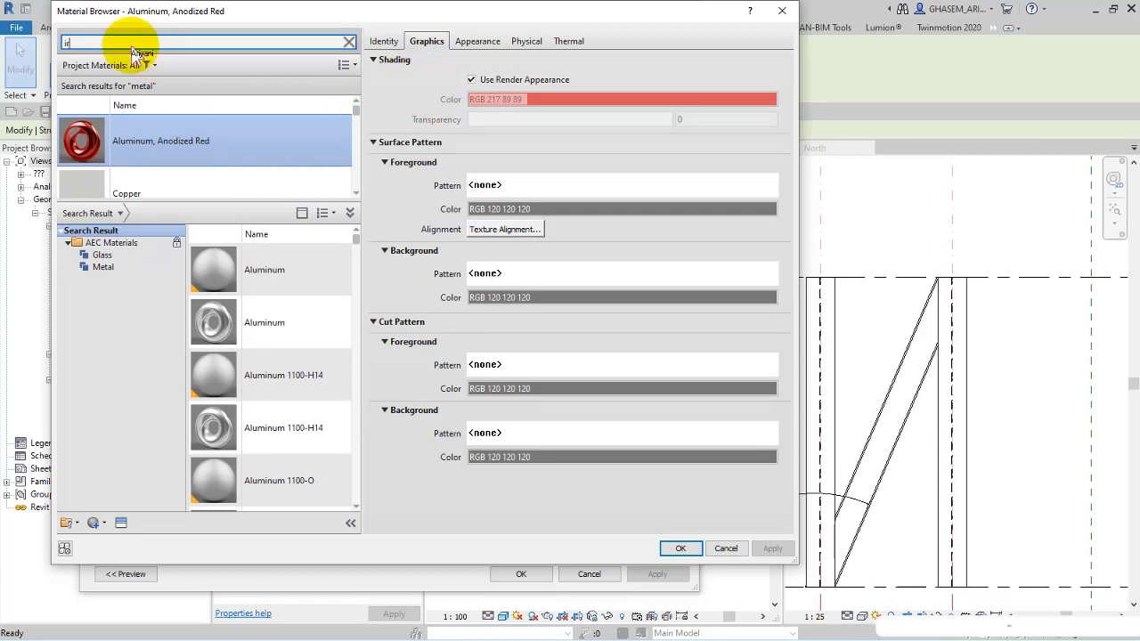
{"action": "scroll", "coordinate": [316, 294], "scroll_direction": "down", "scroll_amount": 3}
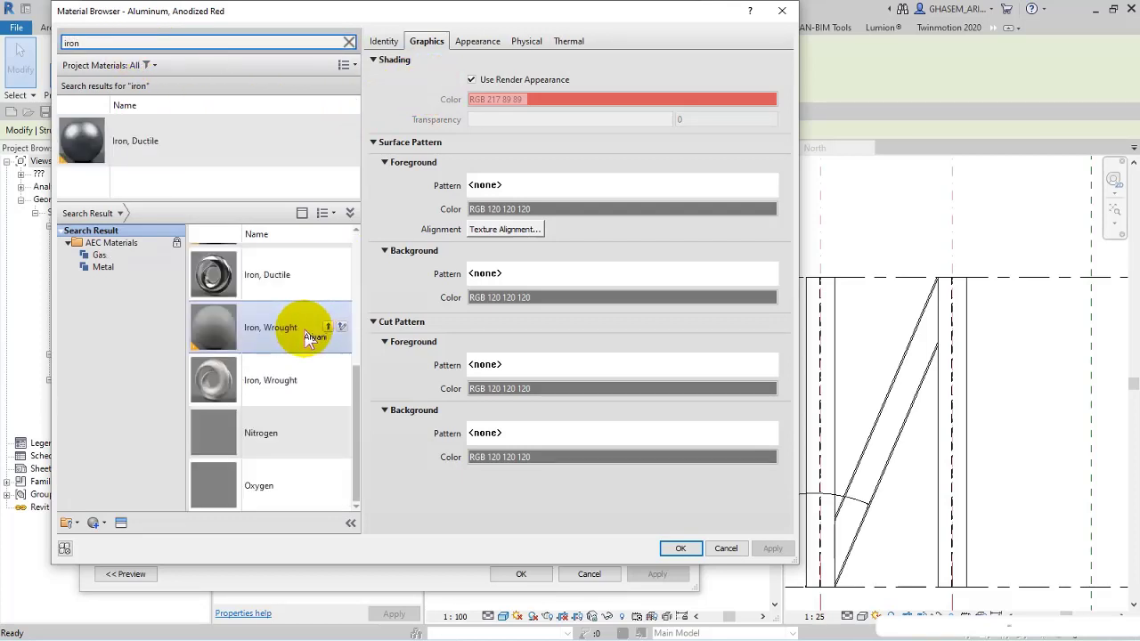
{"action": "left_click", "coordinate": [103, 266]}
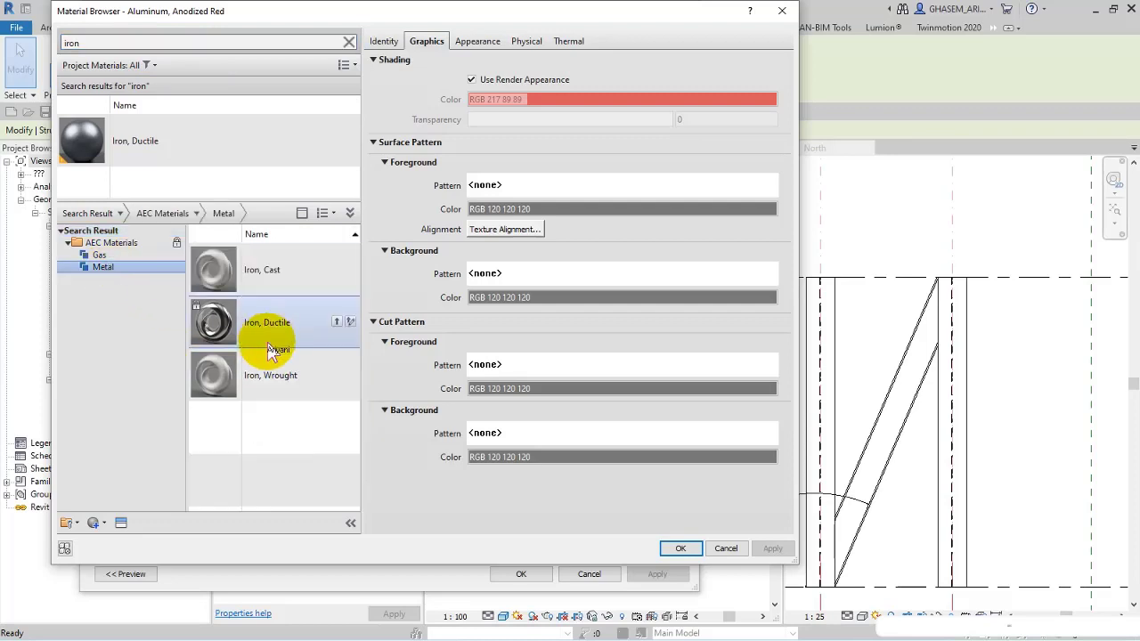
{"action": "double_click", "coordinate": [130, 45]}
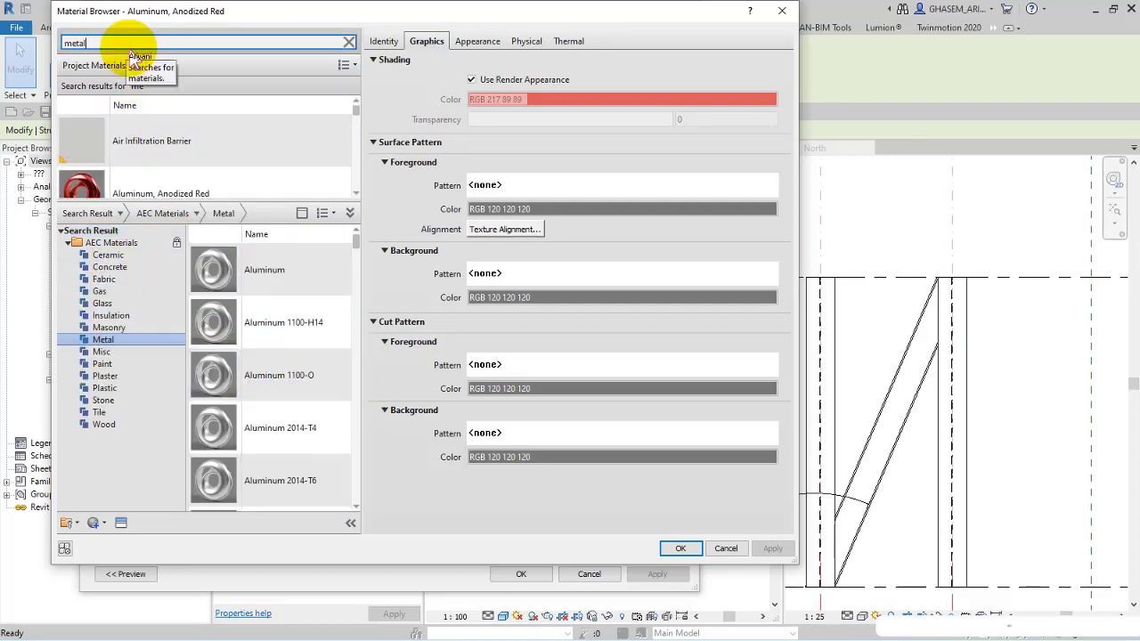
{"action": "type", "text": "metal"}
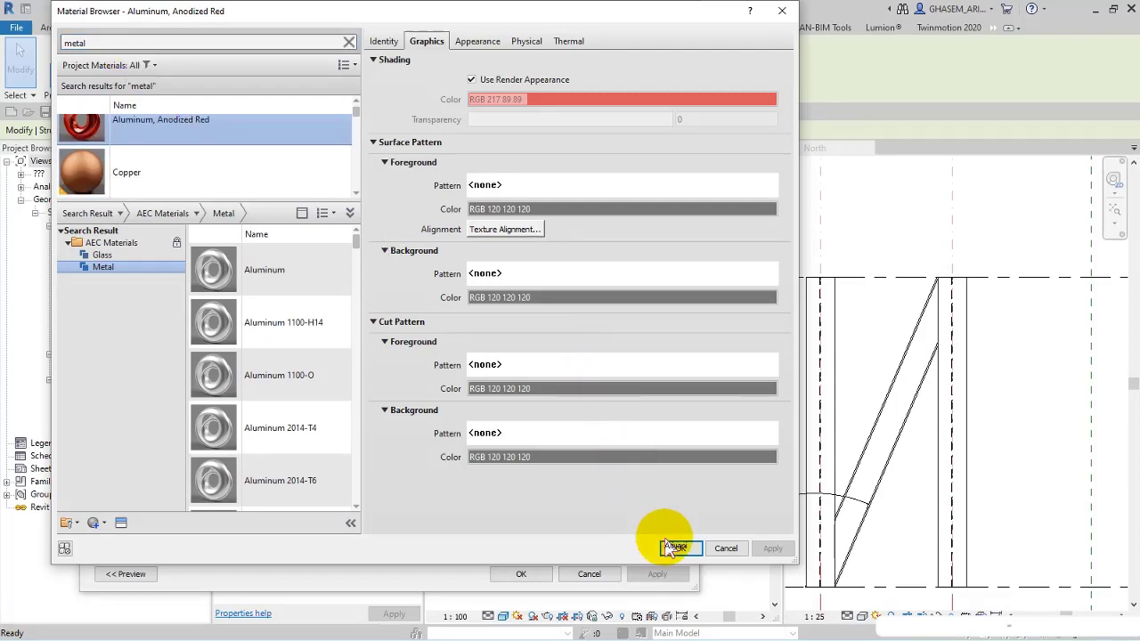
- Apply Aluminum, Anodized Red to the whole UC356x368x129 column type and clear the selection in the 3D view
{"action": "left_click", "coordinate": [667, 545]}
{"action": "left_click", "coordinate": [524, 573]}
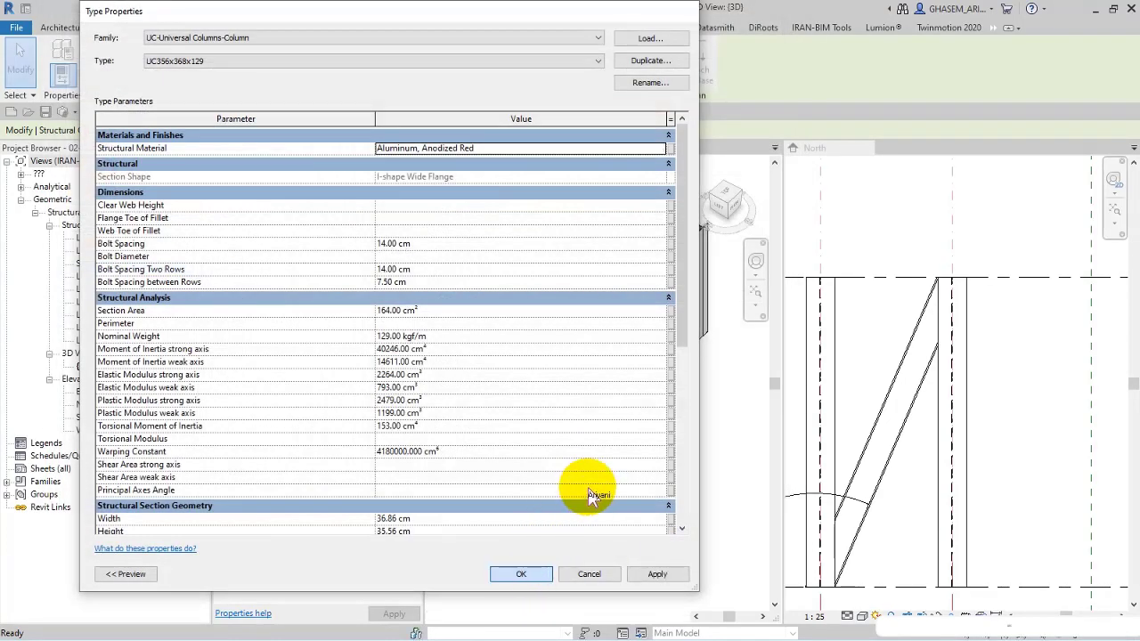
{"action": "left_click", "coordinate": [656, 455]}
{"action": "scroll", "coordinate": [656, 456], "scroll_direction": "down", "scroll_amount": 2}
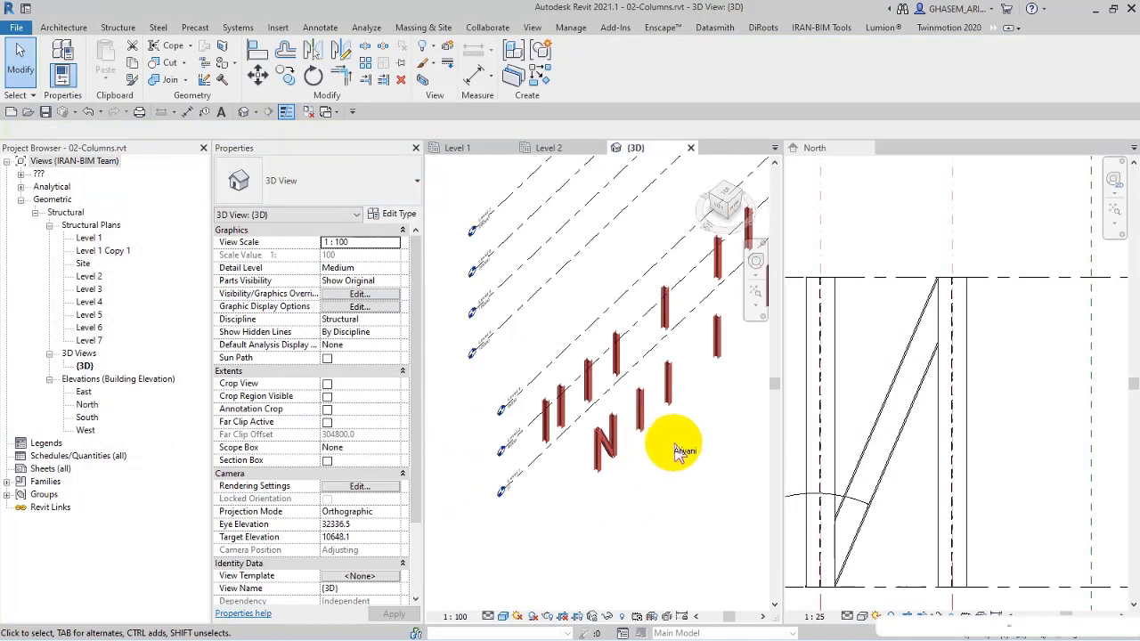